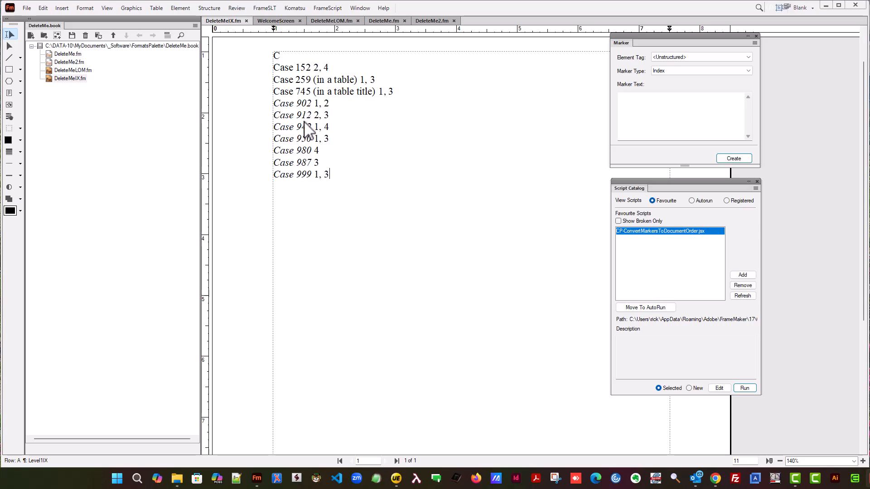
Step: Examine the Emphasis tag on the first Case 999 entry in DeleteMeLOM.fm and the text of its source index marker in DeleteMe.fm
{"action": "left_click", "coordinate": [343, 25]}
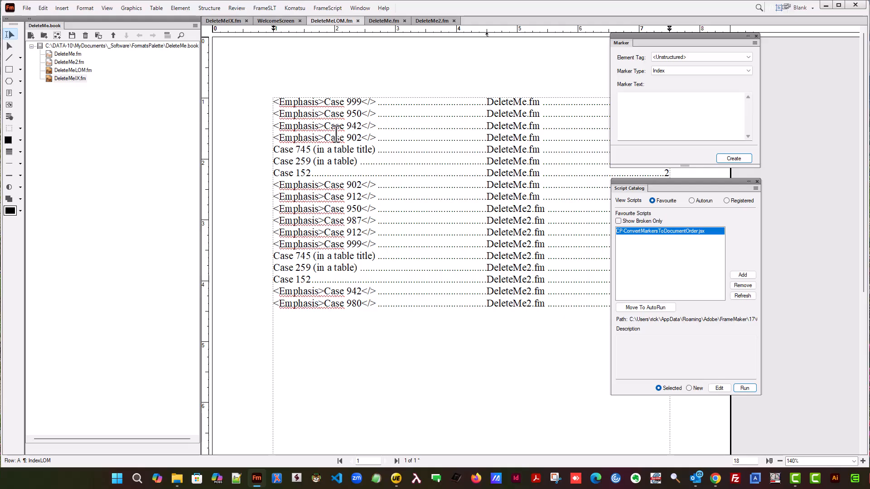
{"action": "double_click", "coordinate": [288, 102]}
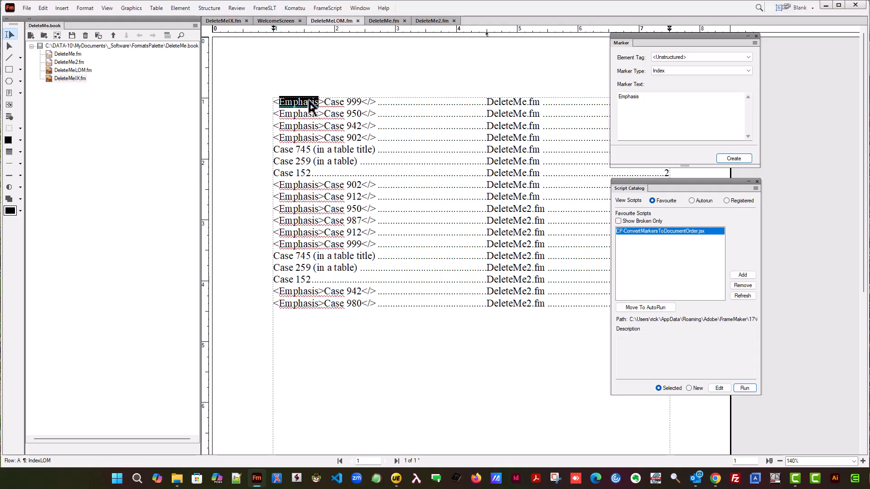
{"action": "left_click", "coordinate": [357, 109]}
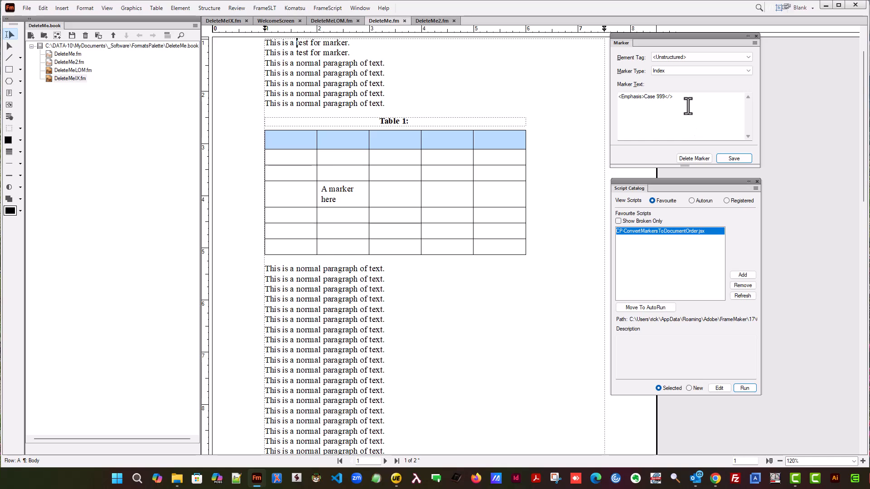
{"action": "left_click_drag", "start_coordinate": [680, 97], "coordinate": [632, 96]}
{"action": "left_click", "coordinate": [632, 107]}
{"action": "left_click", "coordinate": [324, 21]}
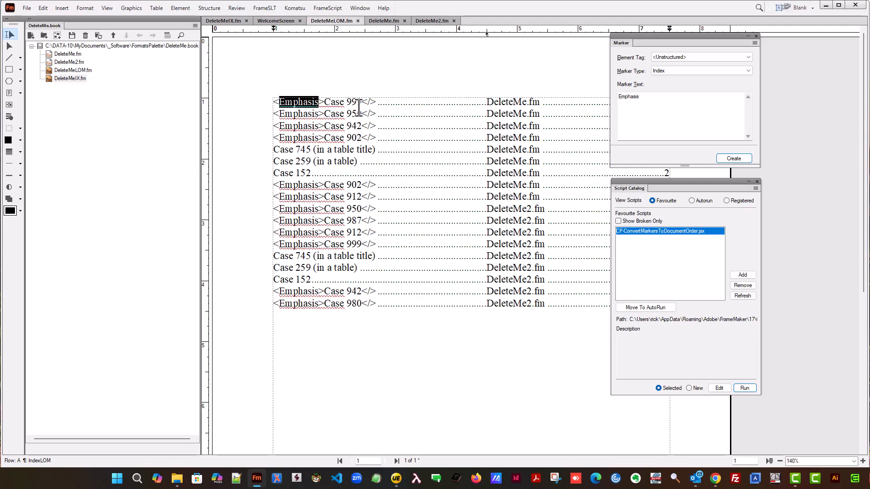
Step: Compare the first Case 999 entry in DeleteMeLOM.fm with its entry in DeleteMeIX.fm, and inspect the index's C group title
{"action": "left_click", "coordinate": [81, 86]}
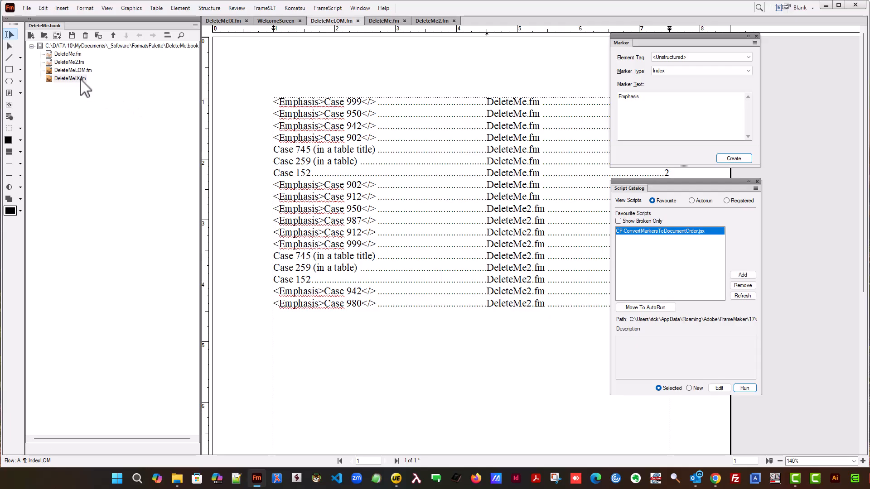
{"action": "double_click", "coordinate": [80, 79]}
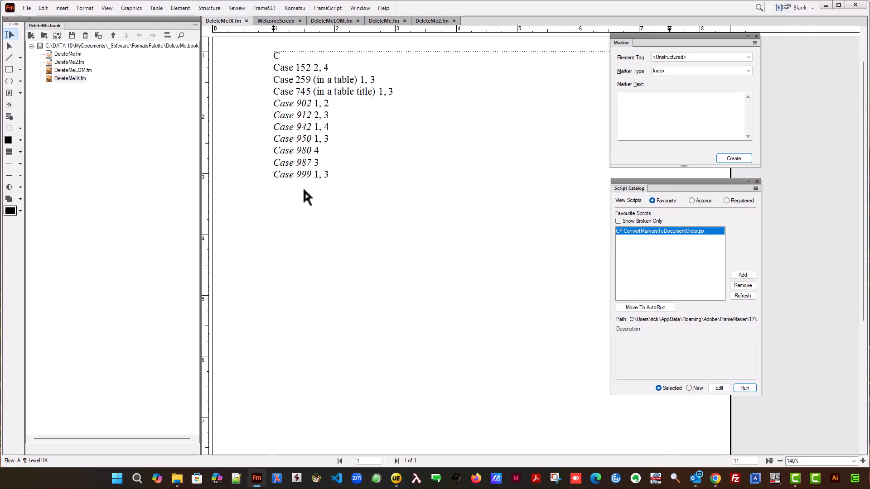
{"action": "left_click", "coordinate": [339, 24]}
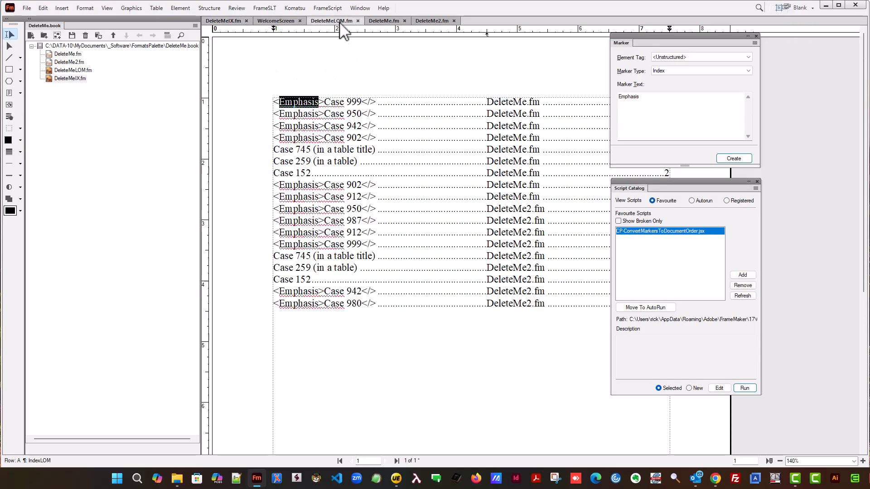
{"action": "double_click", "coordinate": [338, 104]}
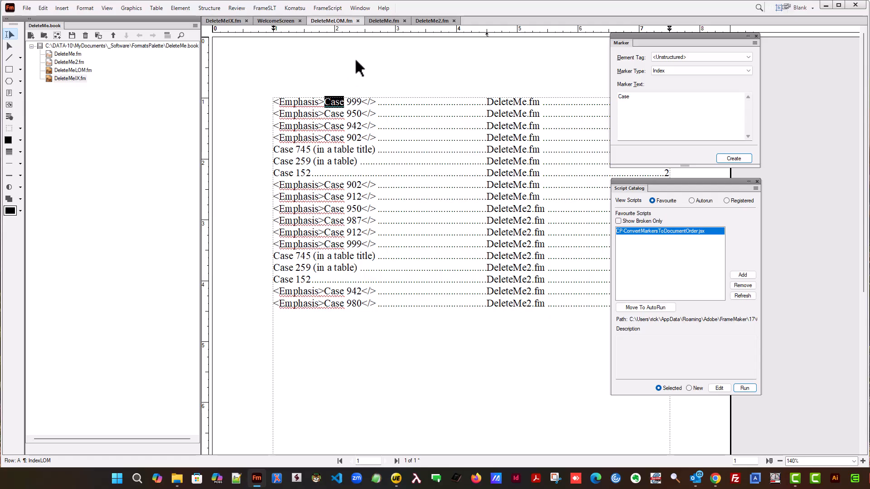
{"action": "left_click", "coordinate": [212, 20]}
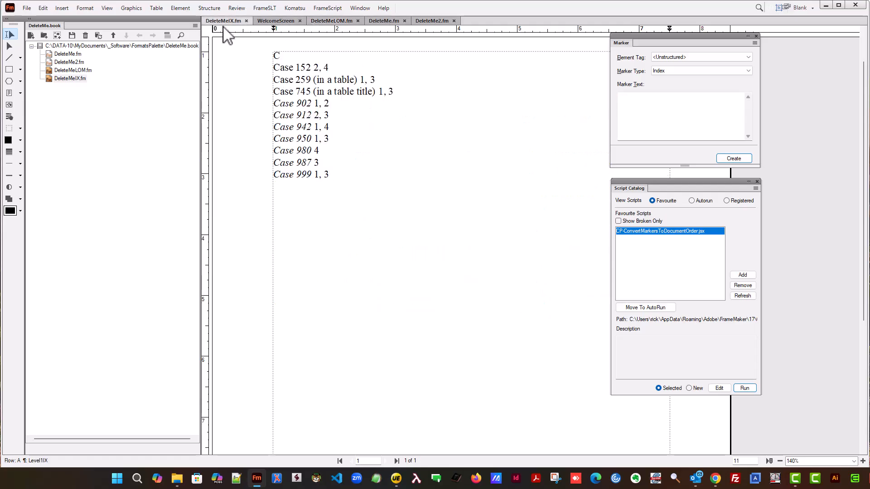
{"action": "triple_click", "coordinate": [295, 175]}
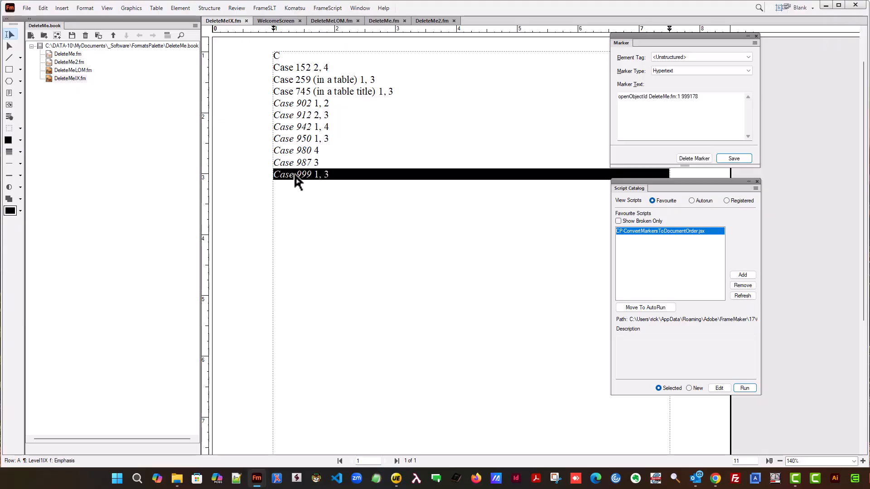
{"action": "triple_click", "coordinate": [327, 55]}
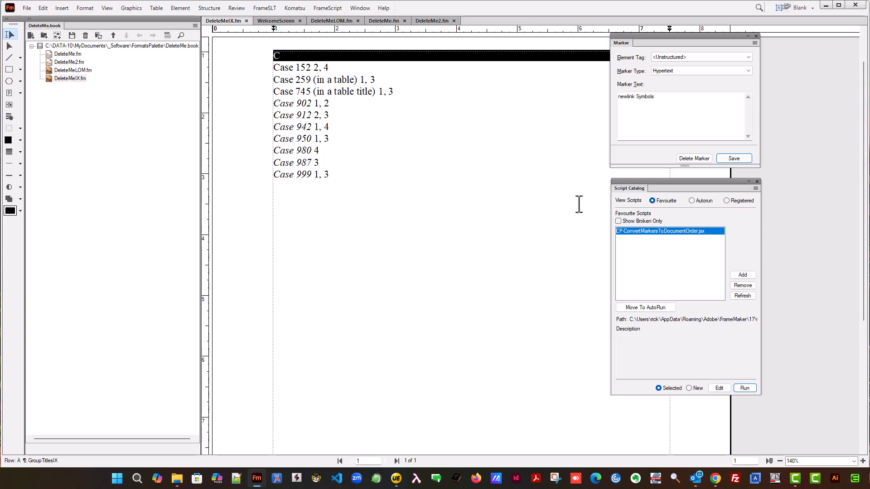
Step: Open the IX reference page of DeleteMeIX.fm and show its text symbols
{"action": "key", "text": "Escape"}
{"action": "key", "text": "v"}
{"action": "key", "text": "shift+r"}
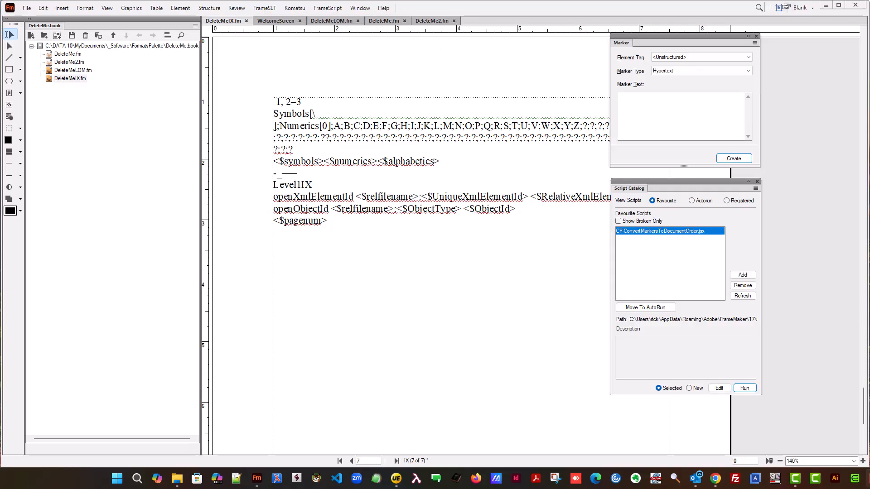
{"action": "left_click", "coordinate": [300, 120]}
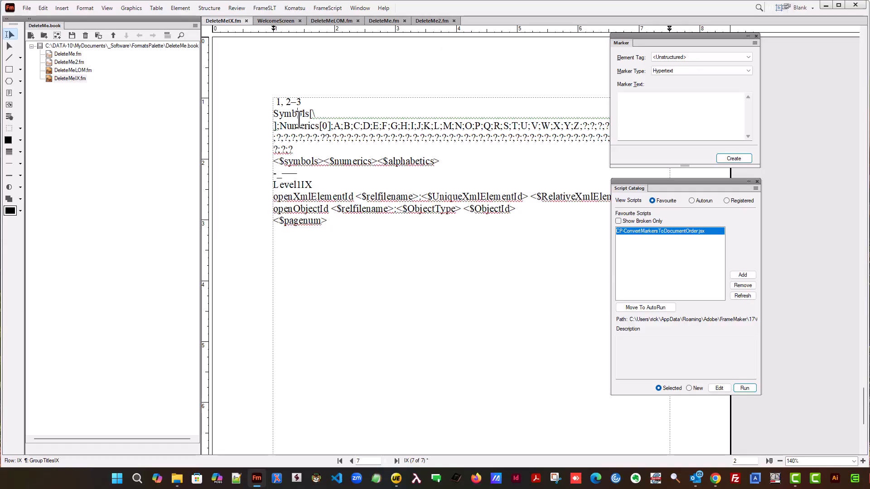
{"action": "scroll", "coordinate": [344, 261], "scroll_direction": "up", "scroll_amount": 1}
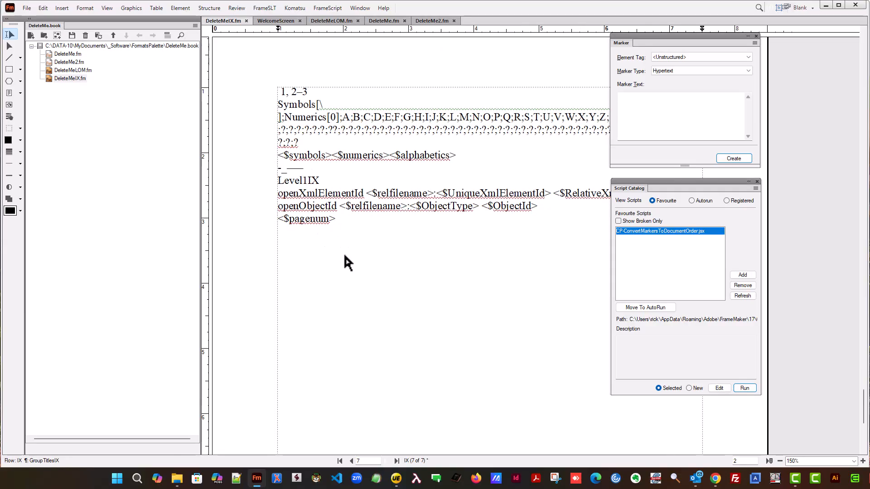
{"action": "scroll", "coordinate": [344, 256], "scroll_direction": "down", "scroll_amount": 1}
{"action": "scroll", "coordinate": [344, 257], "scroll_direction": "down", "scroll_amount": 1}
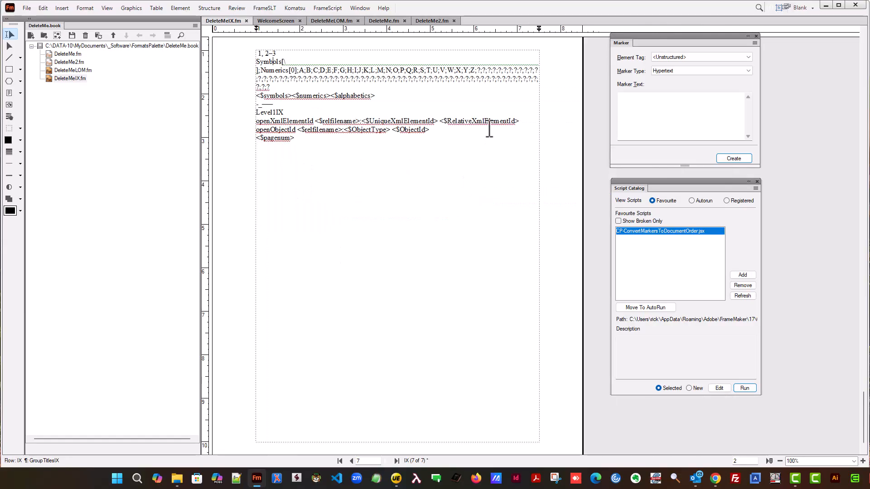
{"action": "right_click", "coordinate": [556, 102]}
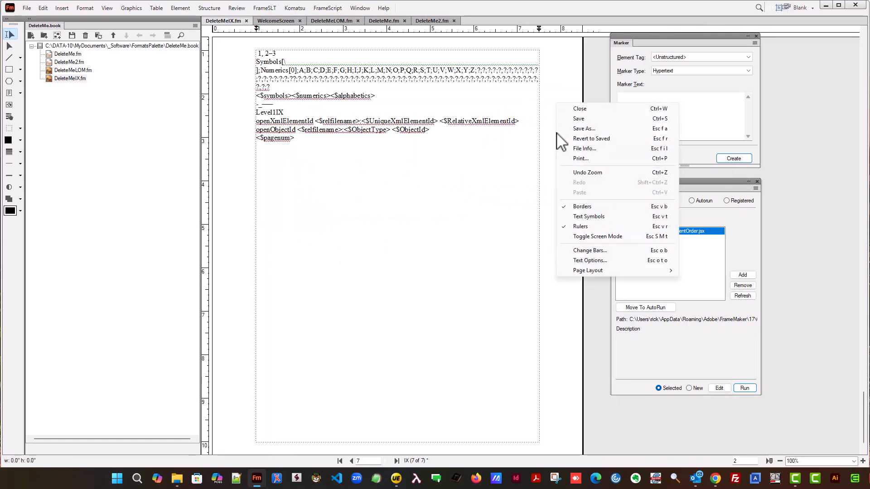
{"action": "left_click", "coordinate": [577, 216]}
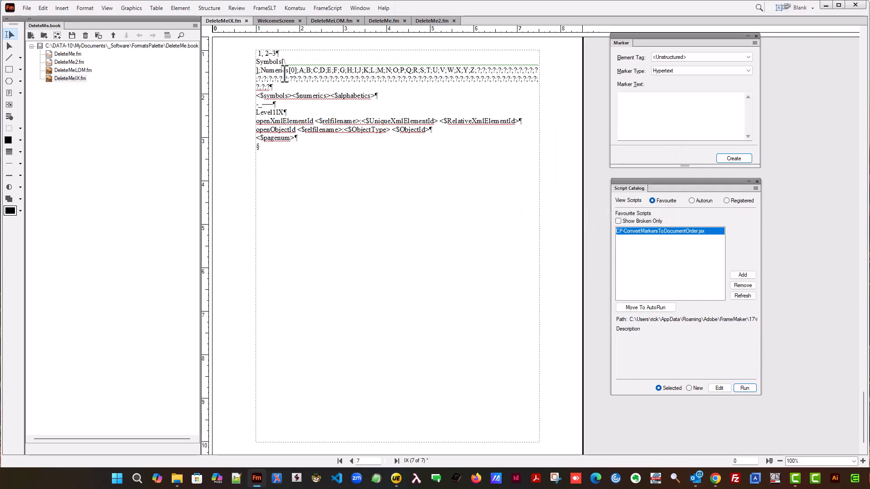
Step: Delete the contents of the GroupTitlesIX paragraph that defines the Symbols, Numerics and letter groups, keeping the empty paragraph
{"action": "left_click", "coordinate": [256, 61]}
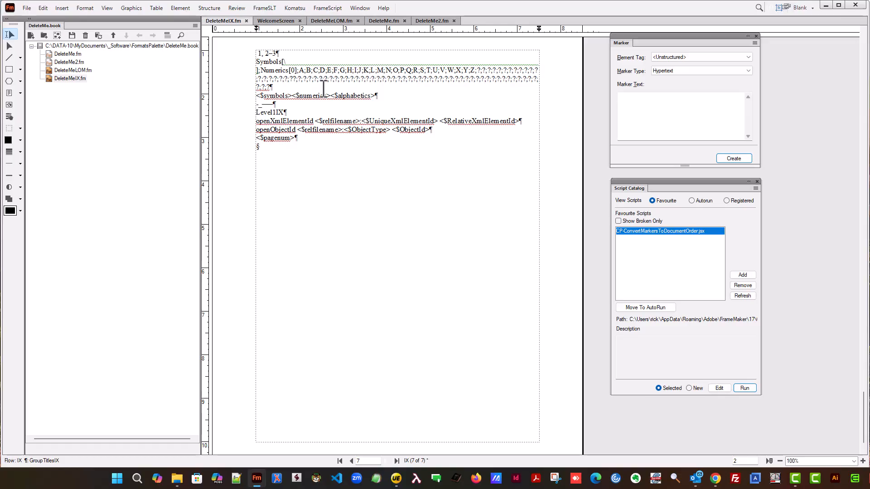
{"action": "triple_click", "coordinate": [270, 87]}
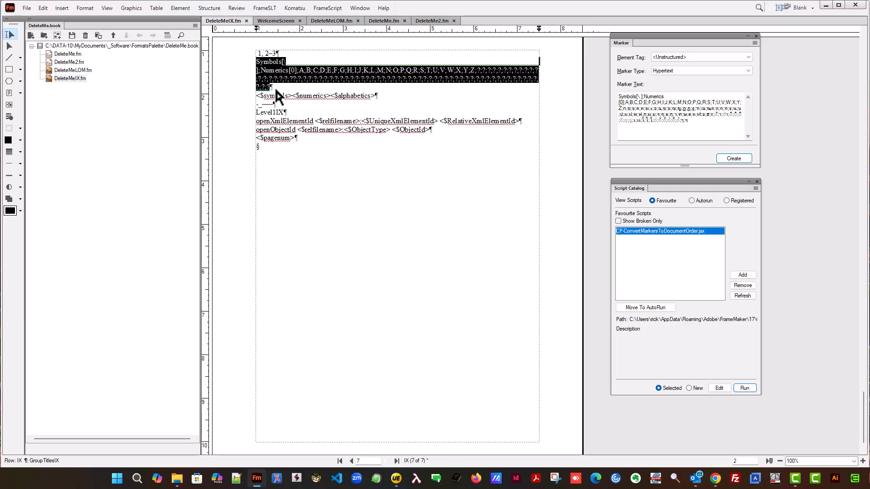
{"action": "key", "text": "Delete"}
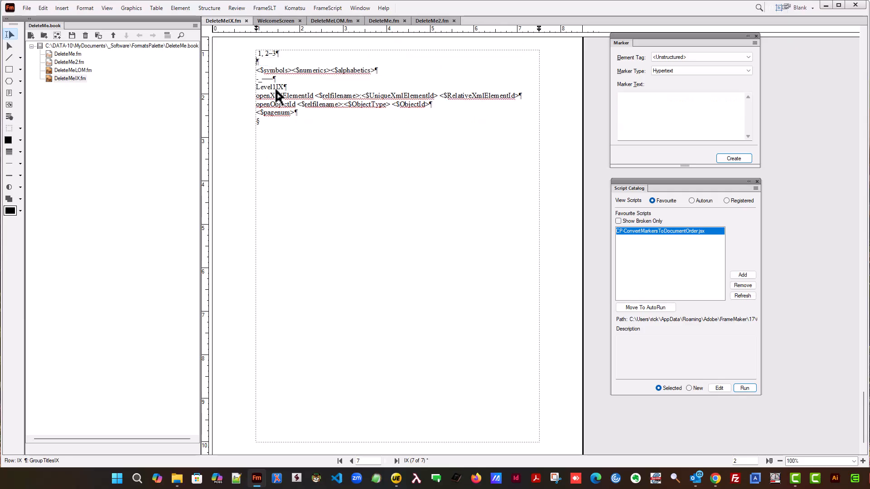
Step: Return DeleteMeIX.fm to its body pages and update the book with DeleteMeLOM.fm and DeleteMeIX.fm set to generate
{"action": "left_click", "coordinate": [108, 7]}
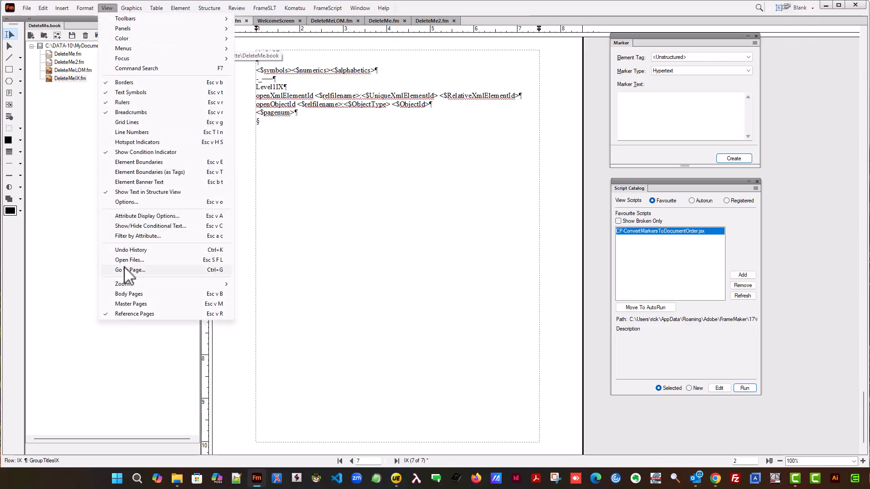
{"action": "left_click", "coordinate": [127, 293]}
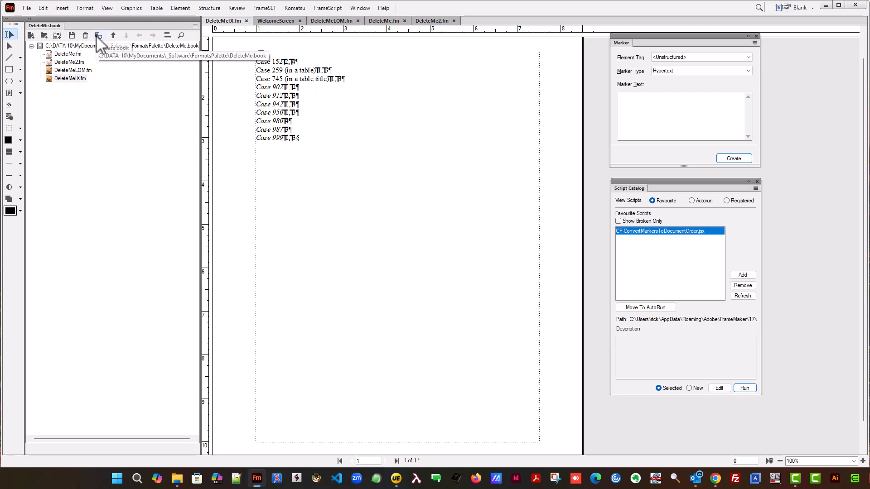
{"action": "left_click", "coordinate": [99, 36]}
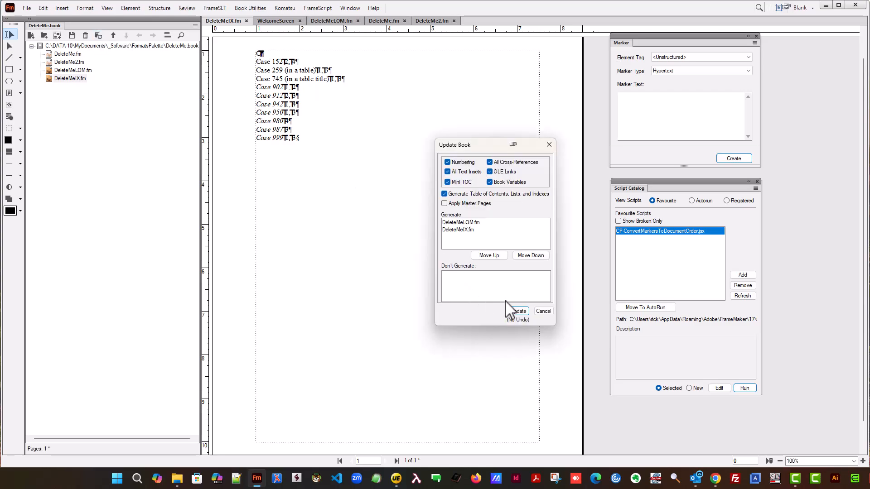
{"action": "left_click", "coordinate": [514, 312]}
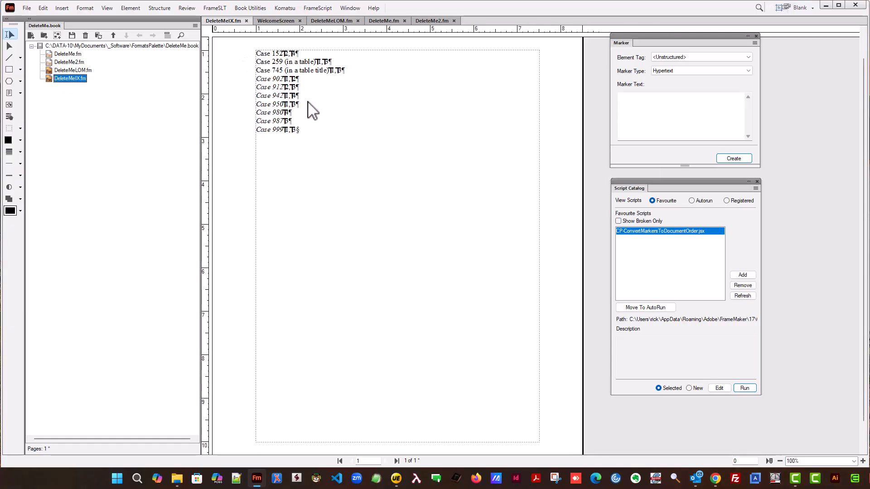
Step: Hide the text symbols in the regenerated DeleteMeIX.fm index
{"action": "scroll", "coordinate": [313, 111], "scroll_direction": "up", "scroll_amount": 3, "text": "ctrl"}
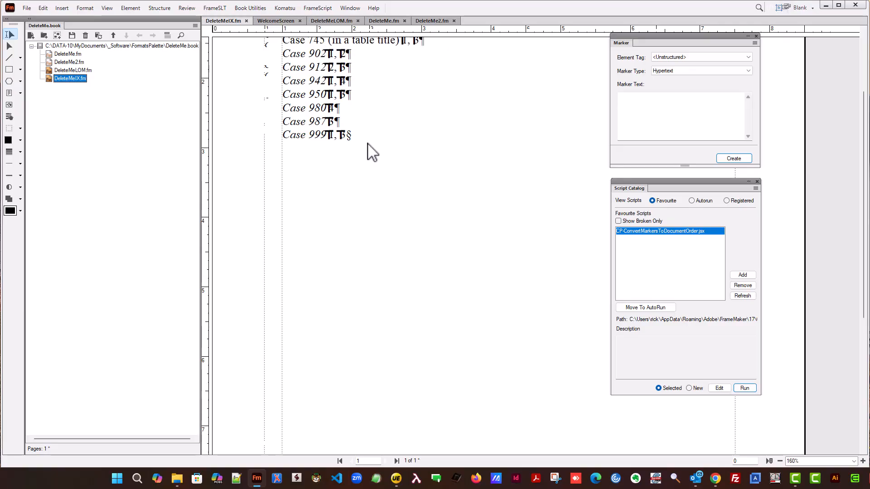
{"action": "scroll", "coordinate": [368, 152], "scroll_direction": "up", "scroll_amount": 3}
{"action": "right_click", "coordinate": [248, 125]}
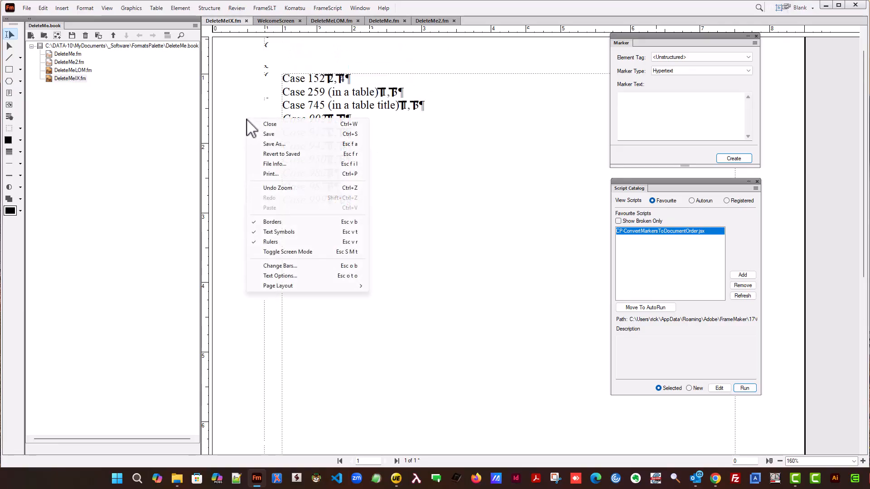
{"action": "left_click", "coordinate": [262, 233]}
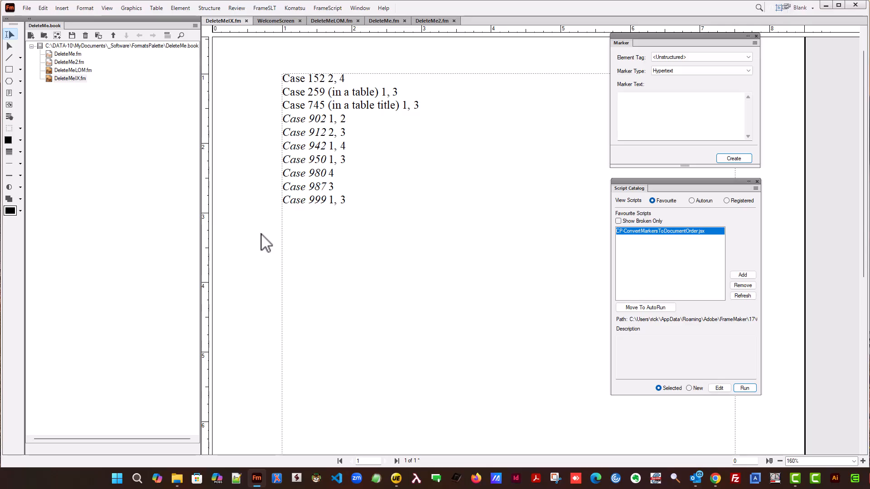
Step: Follow the Case 999 index entry for page 1 to its marker, append the sort string [0001] to the marker text and save it
{"action": "left_click", "coordinate": [331, 201]}
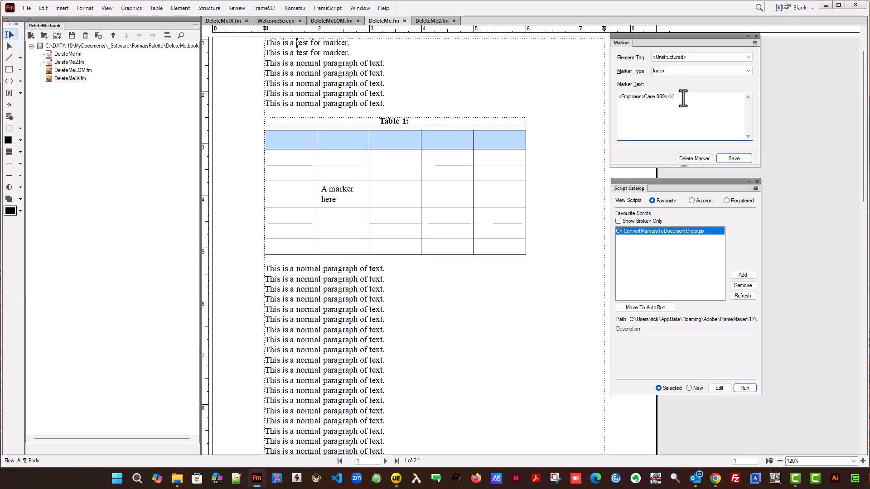
{"action": "type", "text": "[0001]"}
{"action": "left_click", "coordinate": [730, 156]}
Step: Update the book to regenerate the marker list and index, and bring up DeleteMeIX.fm
{"action": "left_click", "coordinate": [99, 35]}
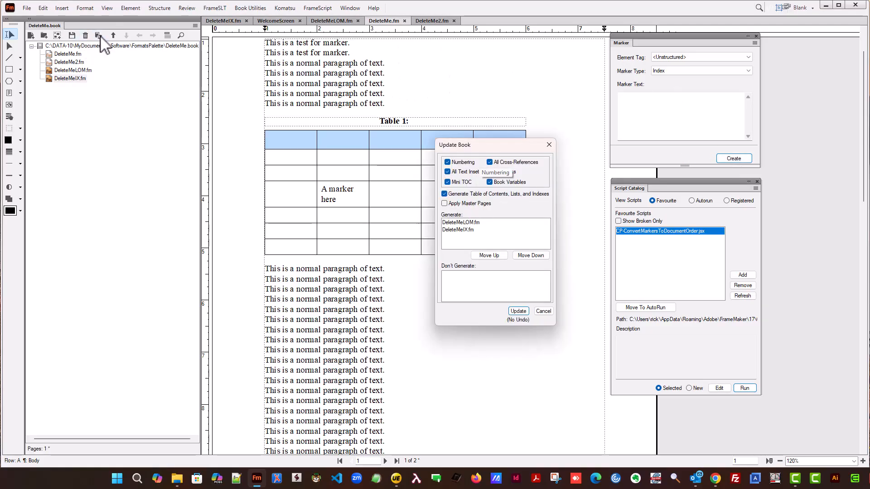
{"action": "left_click", "coordinate": [520, 312]}
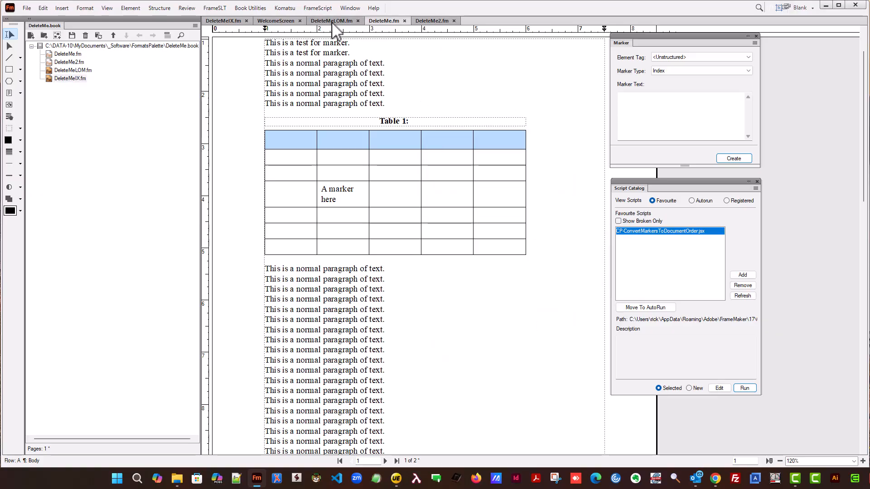
{"action": "left_click", "coordinate": [230, 23]}
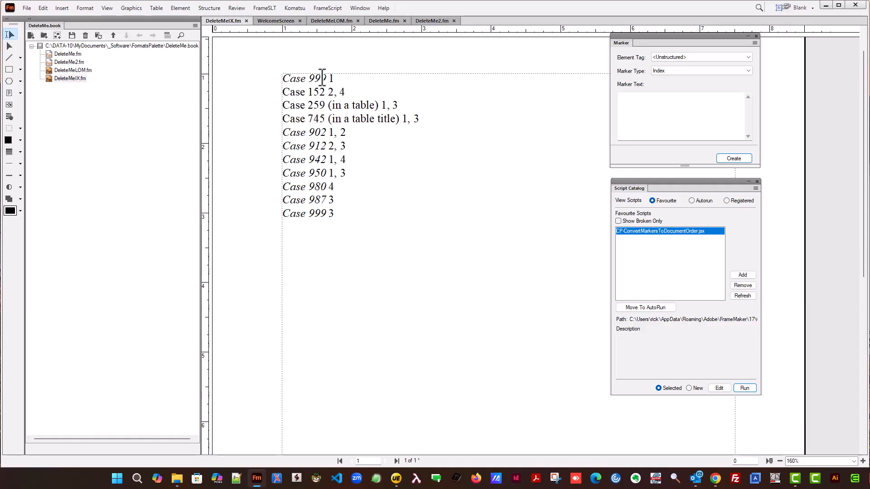
Step: Append the sort string [0002] to the Case 999 marker behind the page 3 index entry, save it and update the book
{"action": "left_click", "coordinate": [331, 214], "text": "ctrl+alt"}
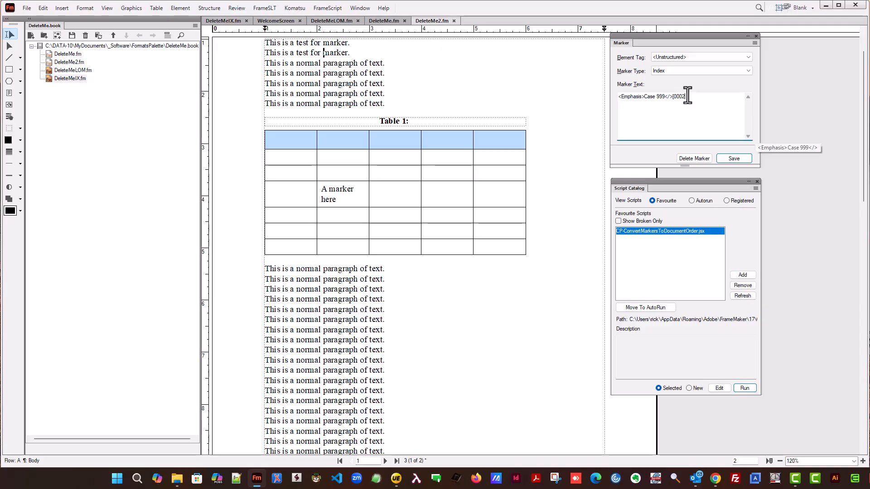
{"action": "left_click", "coordinate": [747, 160]}
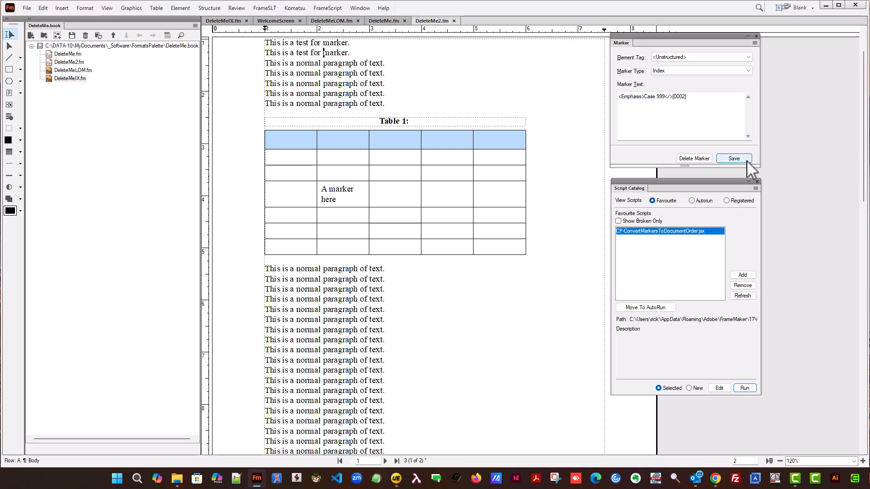
{"action": "left_click", "coordinate": [98, 35]}
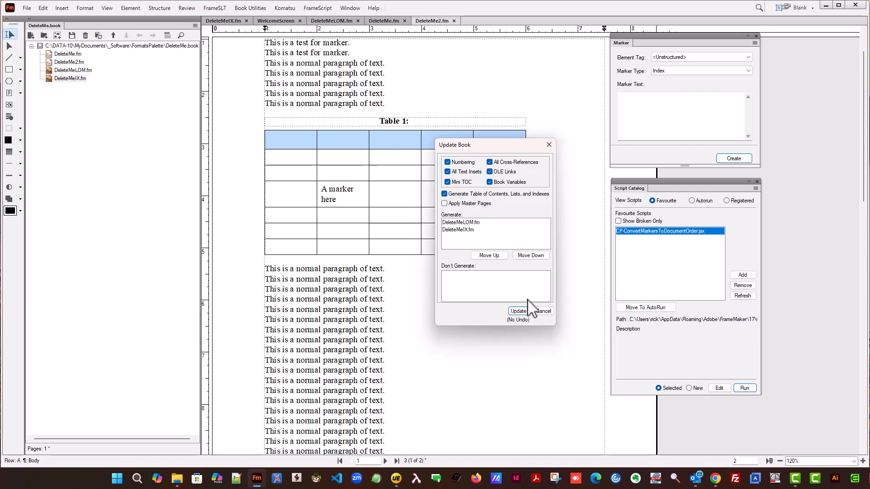
{"action": "left_click", "coordinate": [524, 311]}
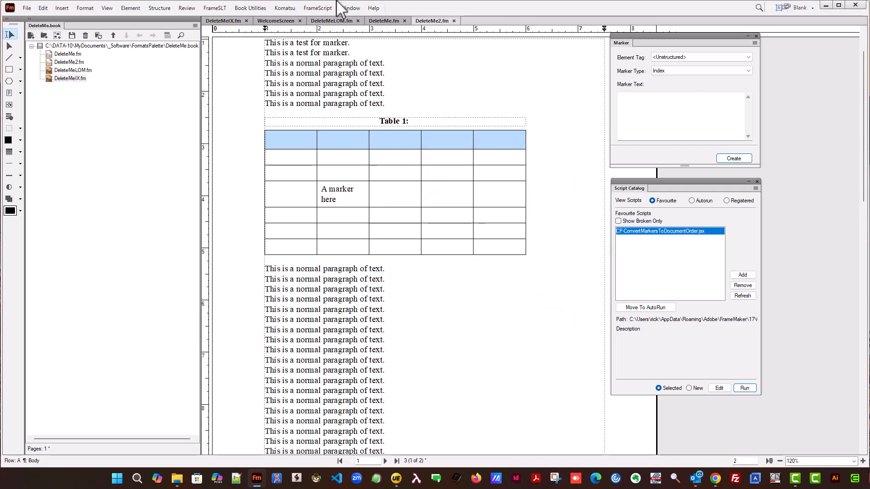
Step: Run the CP-ConvertMarkersToDocumentOrder.jsx script on DeleteMe.book and update the book to regenerate its marker list and index
{"action": "left_click", "coordinate": [236, 22]}
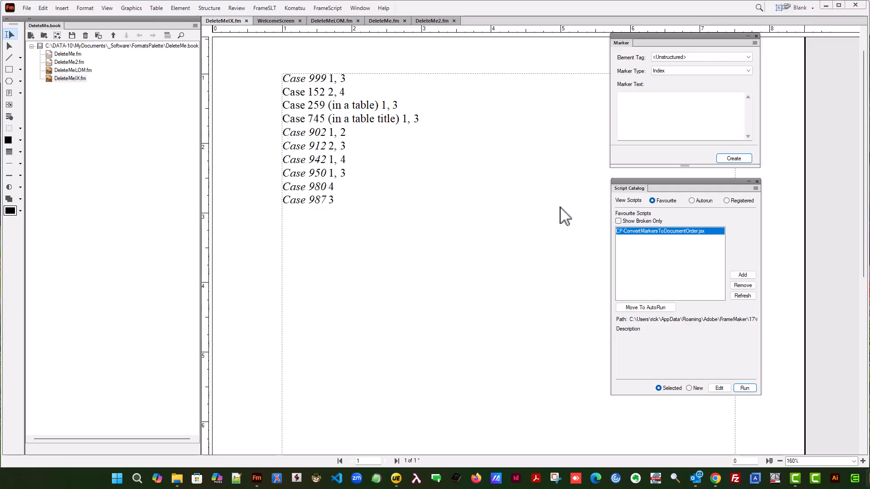
{"action": "left_click", "coordinate": [94, 46]}
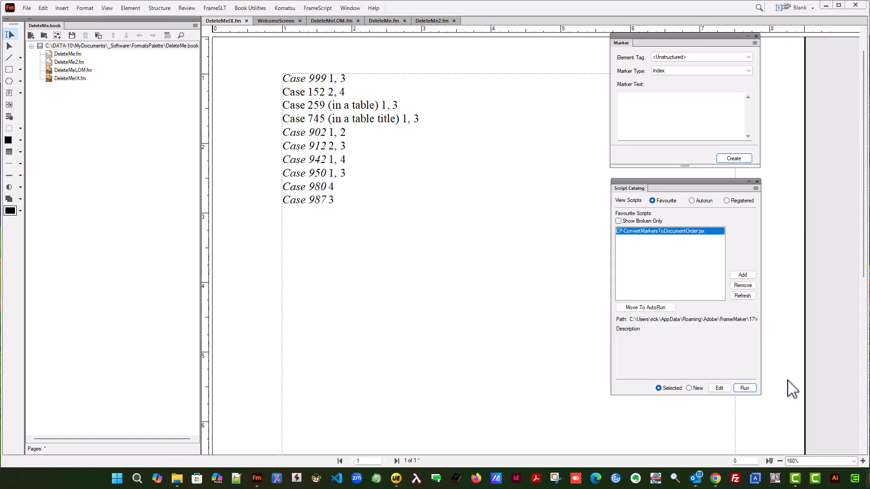
{"action": "left_click", "coordinate": [746, 389]}
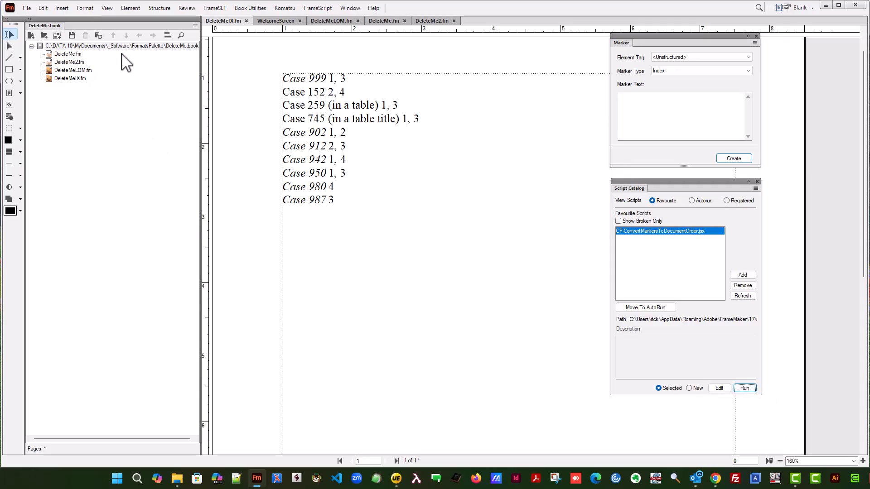
{"action": "left_click", "coordinate": [99, 36]}
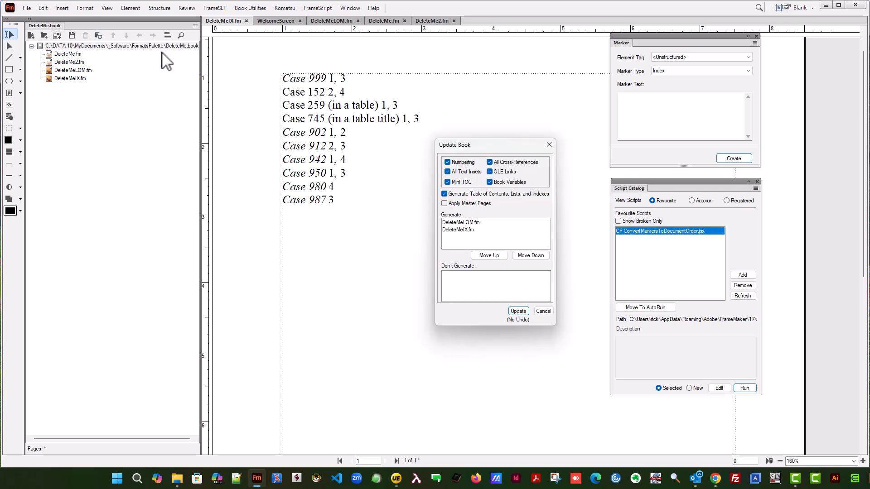
{"action": "left_click", "coordinate": [514, 310]}
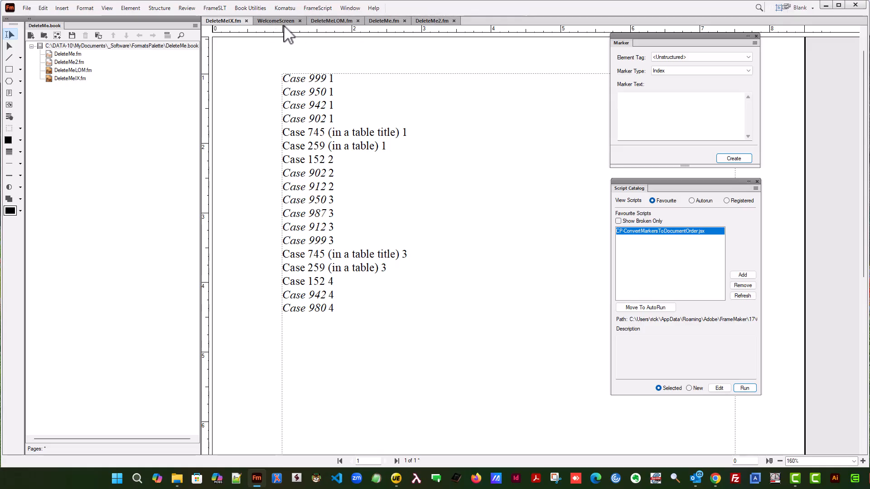
Step: Close the welcome screen and the DeleteMe.fm document, saving the changes to DeleteMe.fm
{"action": "left_click", "coordinate": [299, 20]}
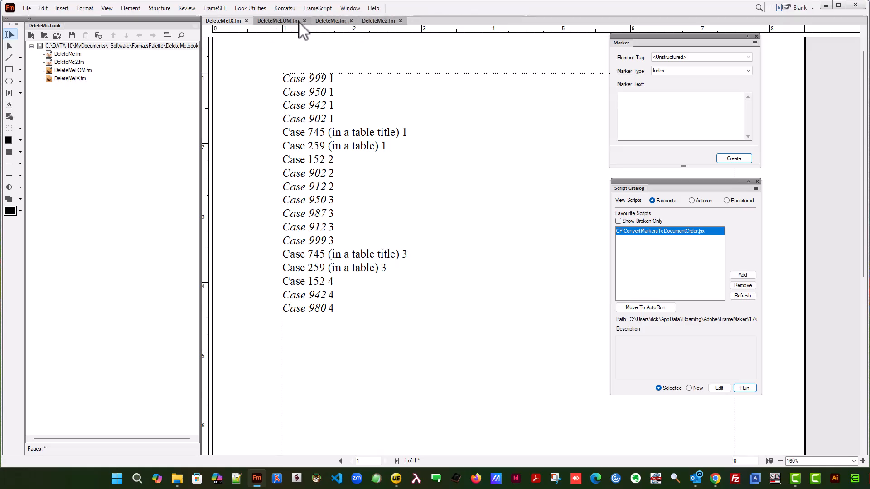
{"action": "left_click", "coordinate": [352, 22]}
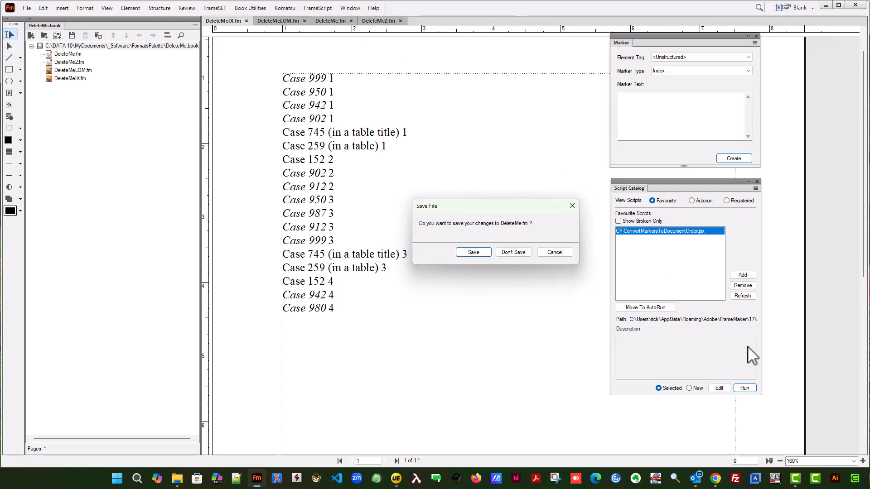
{"action": "left_click", "coordinate": [473, 252]}
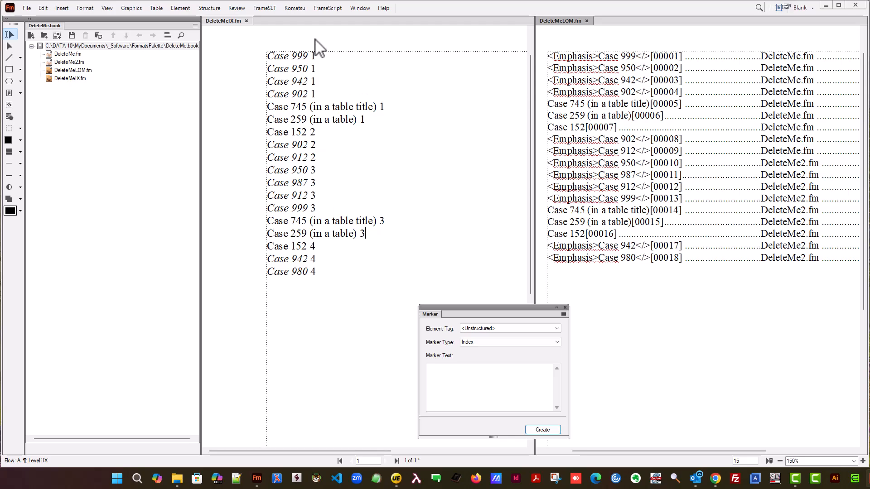
Step: Follow the page 1 index entries for Case 999 and Case 950 to their markers and check the sort strings
{"action": "left_click", "coordinate": [304, 51]}
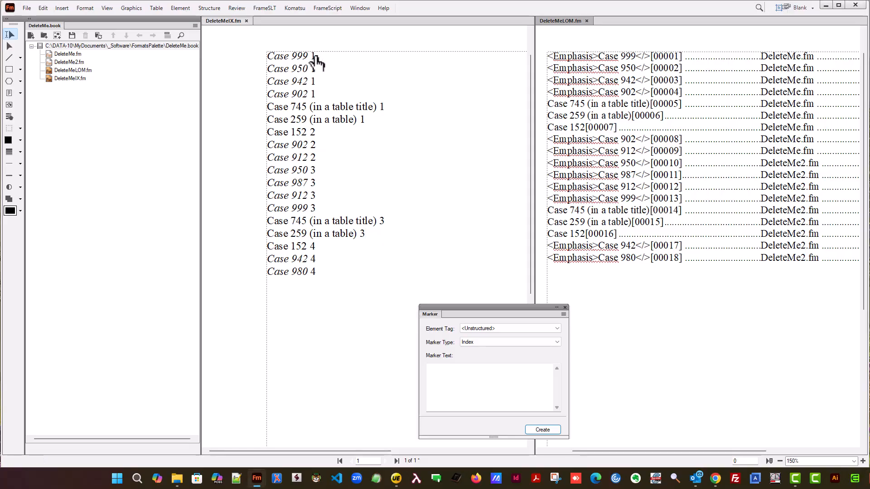
{"action": "left_click", "coordinate": [314, 54]}
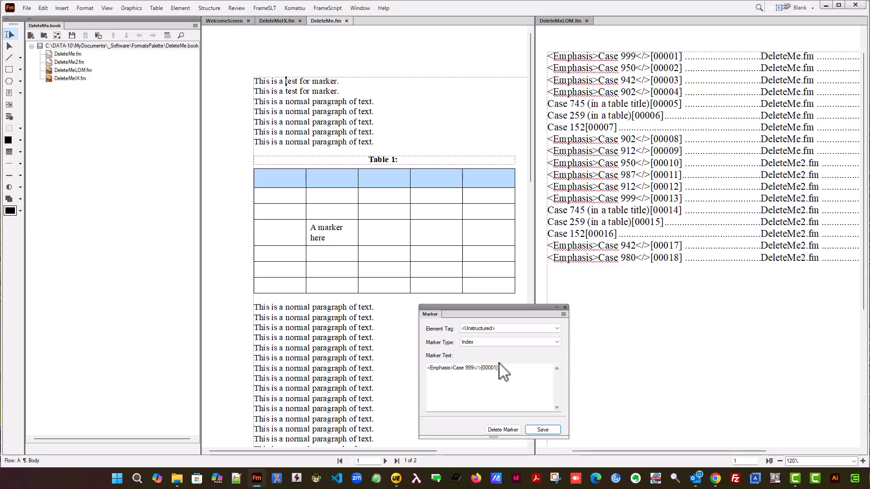
{"action": "left_click", "coordinate": [277, 21]}
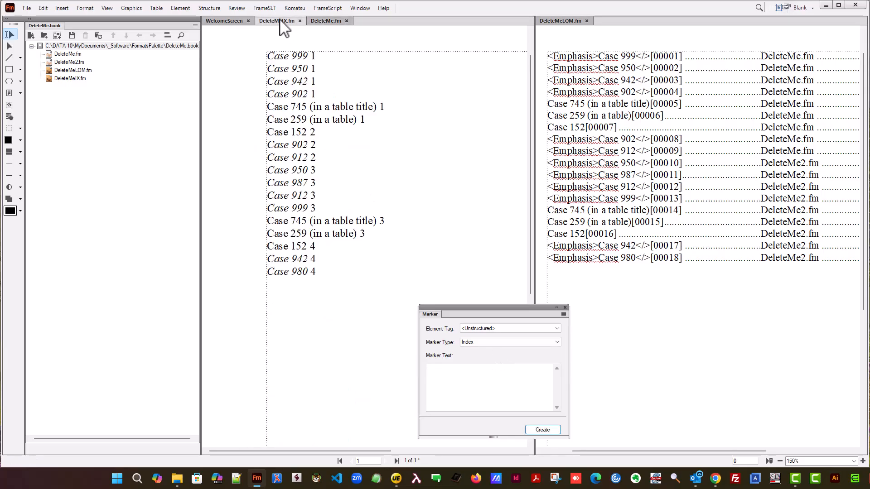
{"action": "left_click", "coordinate": [313, 72]}
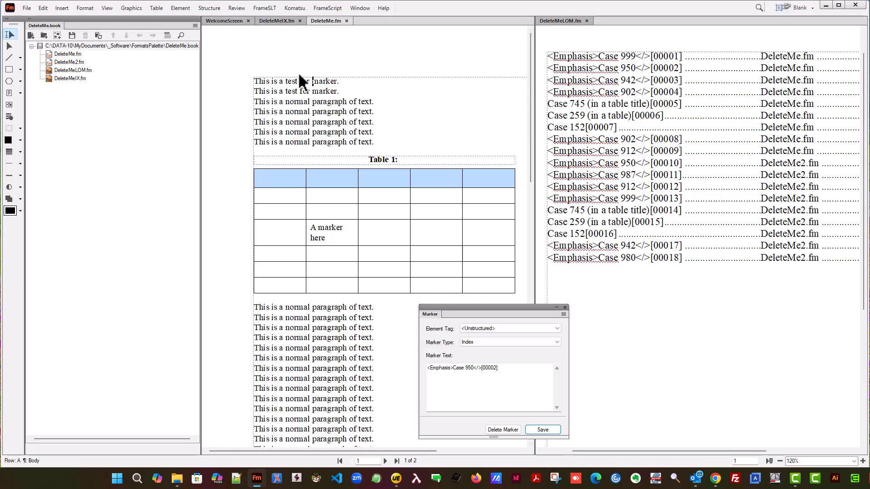
{"action": "left_click", "coordinate": [292, 21]}
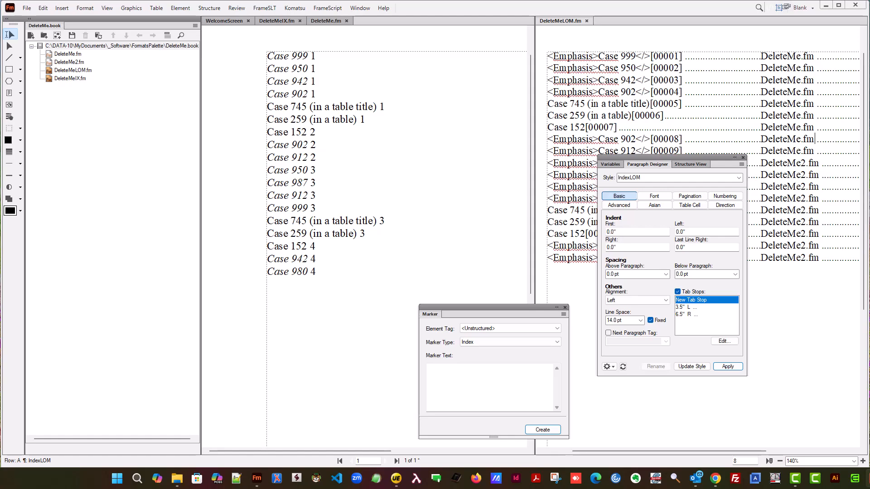
Step: Add dot-leader tab stops to the Level1IX paragraph style, left-aligned at 3.5" and right-aligned at 6.5", and update the style
{"action": "left_click", "coordinate": [586, 82]}
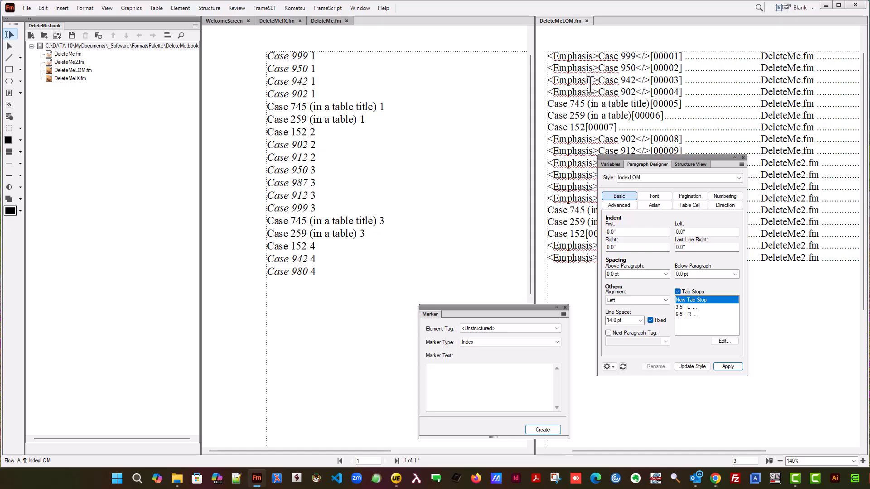
{"action": "left_click", "coordinate": [284, 57]}
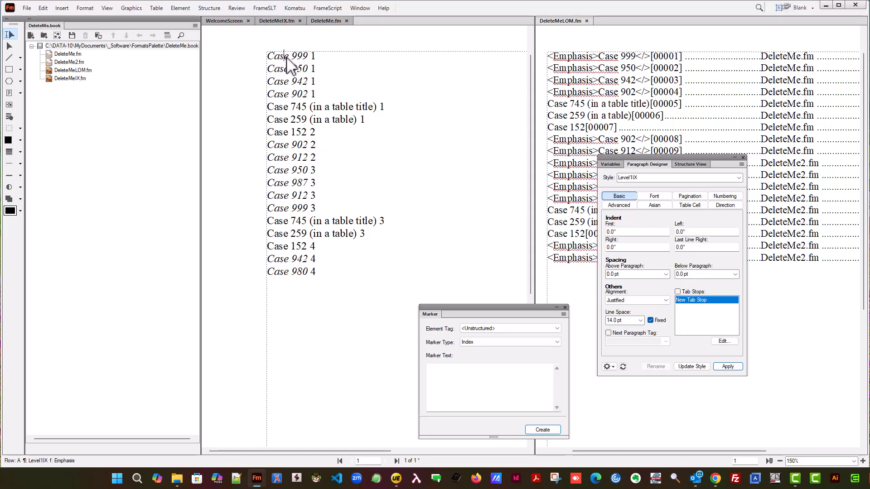
{"action": "double_click", "coordinate": [703, 301]}
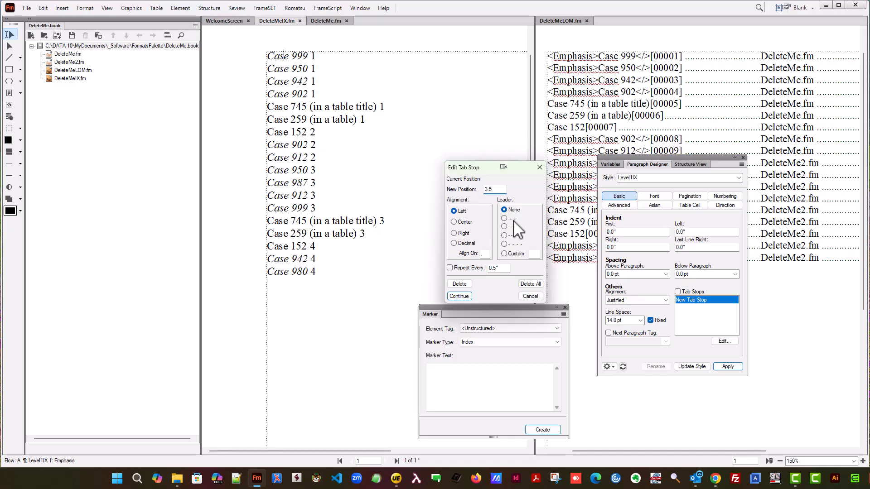
{"action": "left_click", "coordinate": [459, 296]}
{"action": "double_click", "coordinate": [707, 300]}
{"action": "type", "text": "6.5"}
{"action": "left_click", "coordinate": [511, 218]}
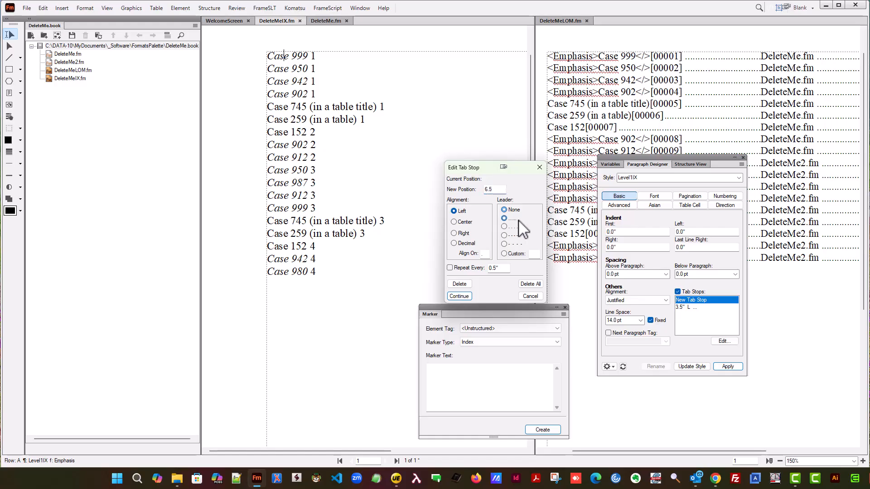
{"action": "left_click", "coordinate": [462, 234]}
{"action": "left_click", "coordinate": [462, 298]}
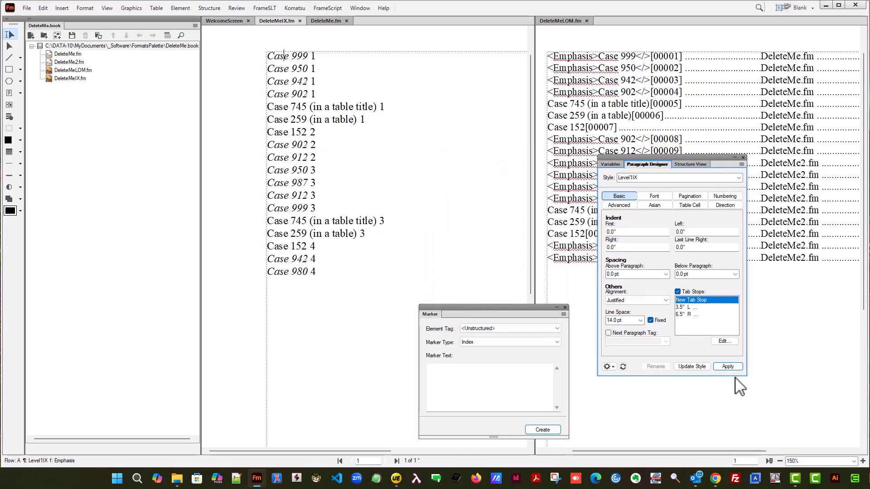
{"action": "left_click", "coordinate": [701, 367]}
Step: On the index's reference page, replace the leading space in the SeparatorsIX line with a tab
{"action": "left_click", "coordinate": [312, 69]}
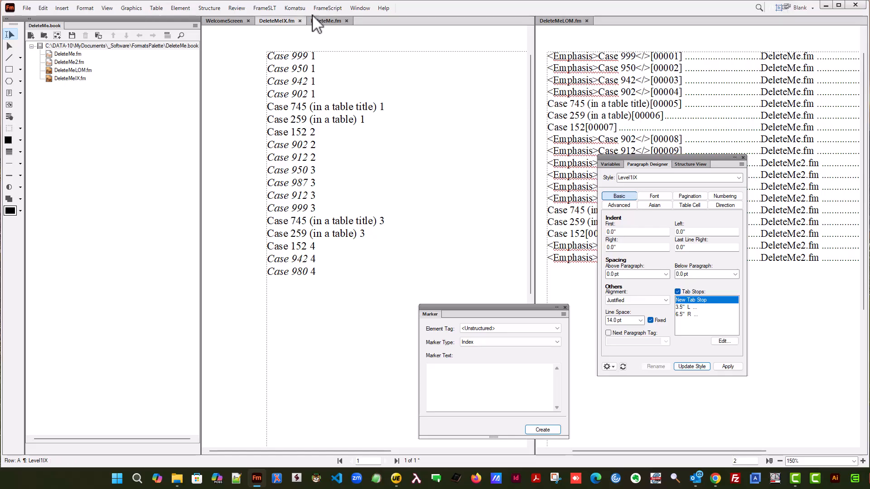
{"action": "left_click", "coordinate": [107, 8]}
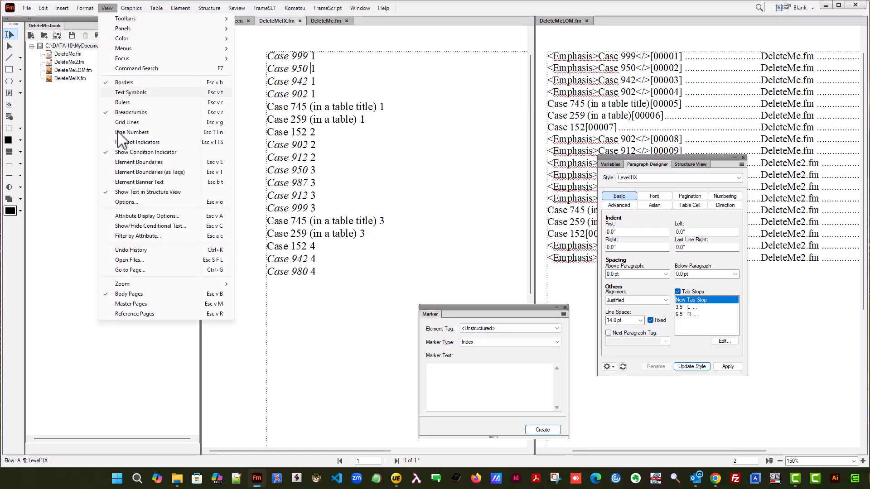
{"action": "left_click", "coordinate": [139, 314]}
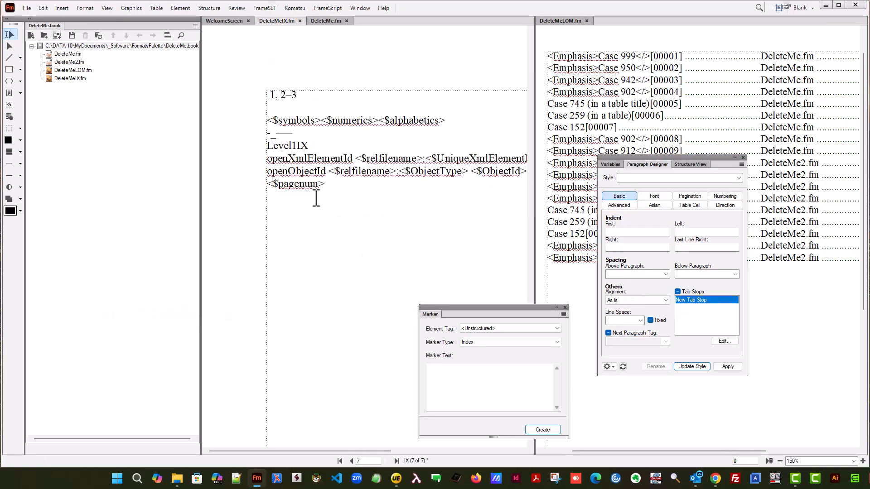
{"action": "left_click", "coordinate": [269, 184]}
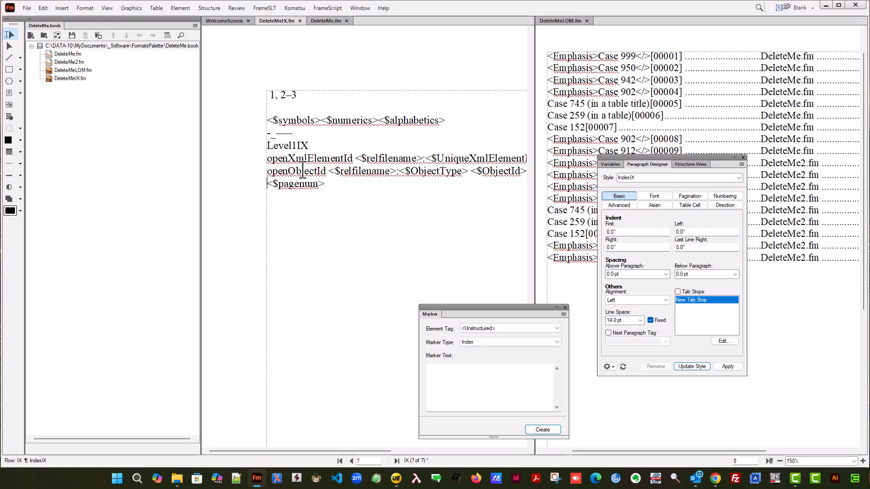
{"action": "left_click", "coordinate": [268, 96]}
{"action": "key", "text": "Delete"}
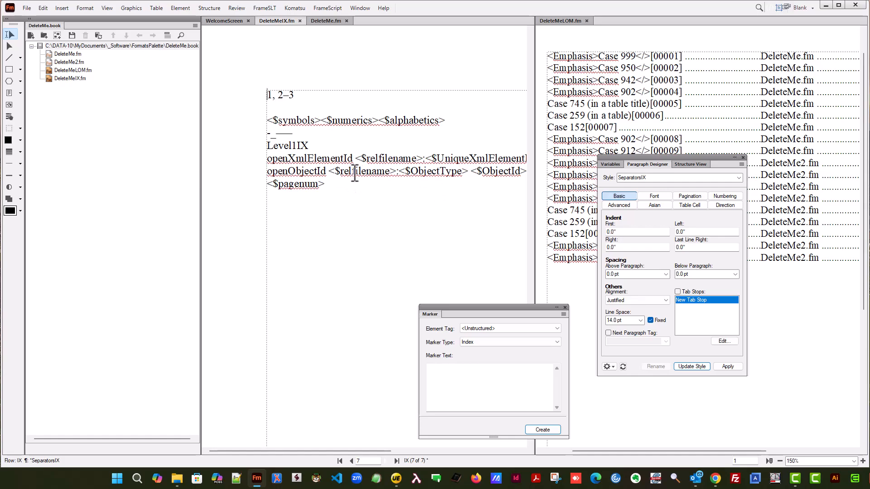
Step: Copy the <$relfilename> building block from the ActiveIX line and insert it with a tab before <$pagenum> in the IndexIX line
{"action": "left_click_drag", "start_coordinate": [329, 175], "coordinate": [397, 174]}
{"action": "key", "text": "ctrl+c"}
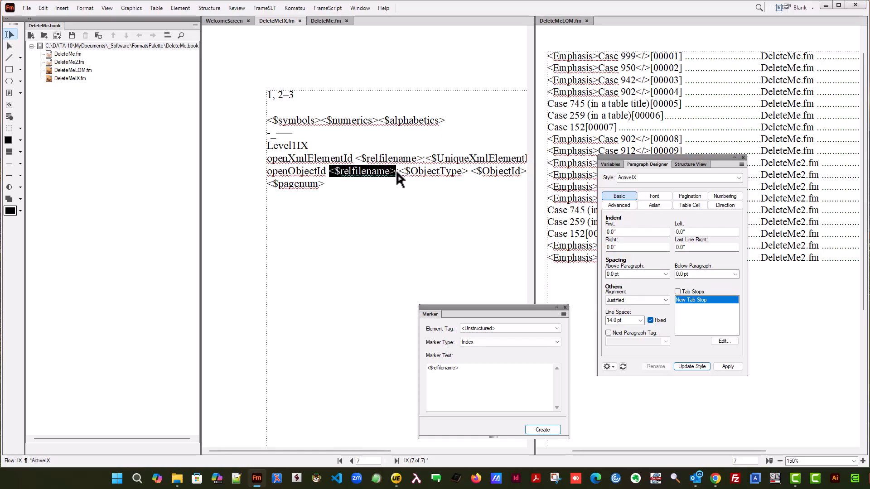
{"action": "left_click", "coordinate": [284, 94]}
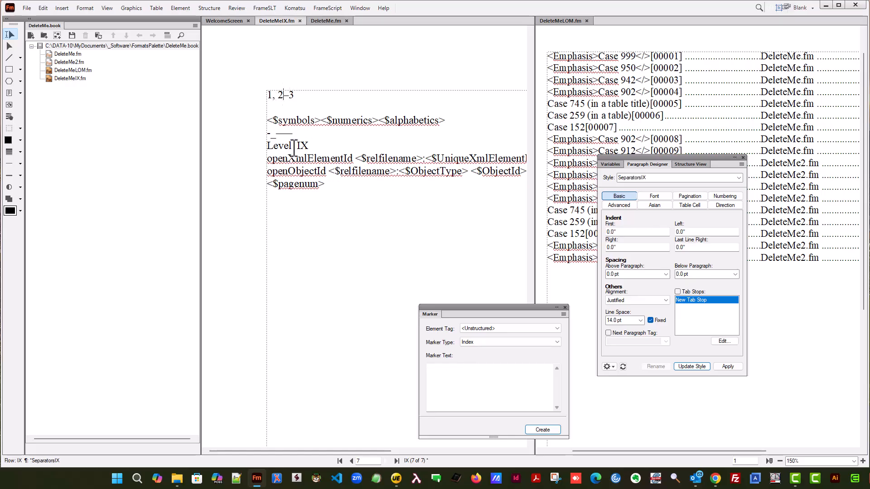
{"action": "left_click", "coordinate": [264, 184]}
{"action": "key", "text": "ctrl+v"}
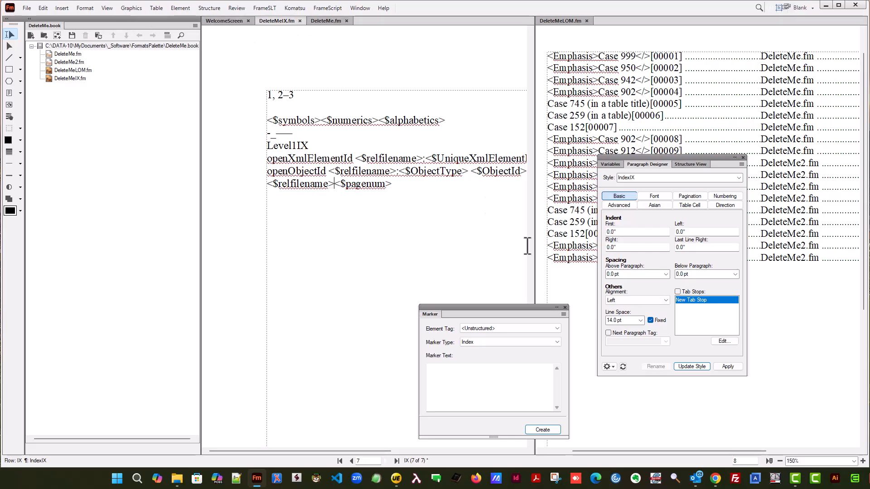
Step: Return the index to its body pages and update the book to regenerate the marker list and index
{"action": "key", "text": "Escape"}
{"action": "key", "text": "v"}
{"action": "key", "text": "shift+b"}
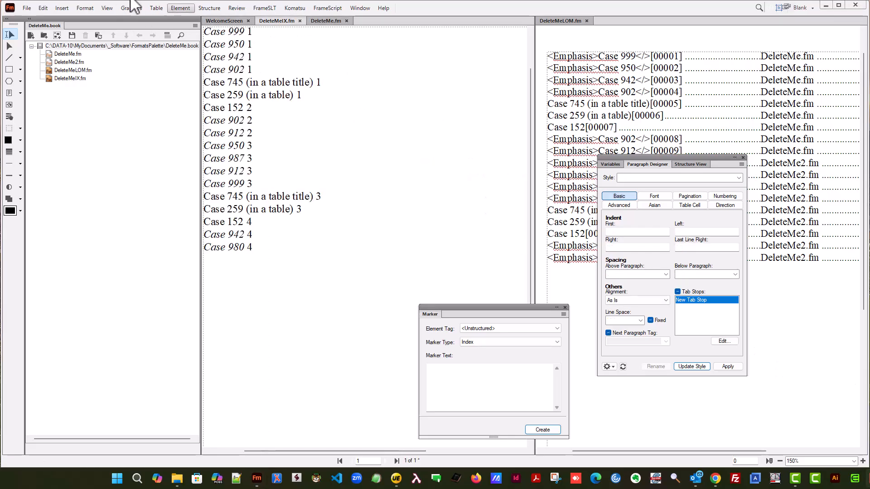
{"action": "left_click", "coordinate": [98, 35]}
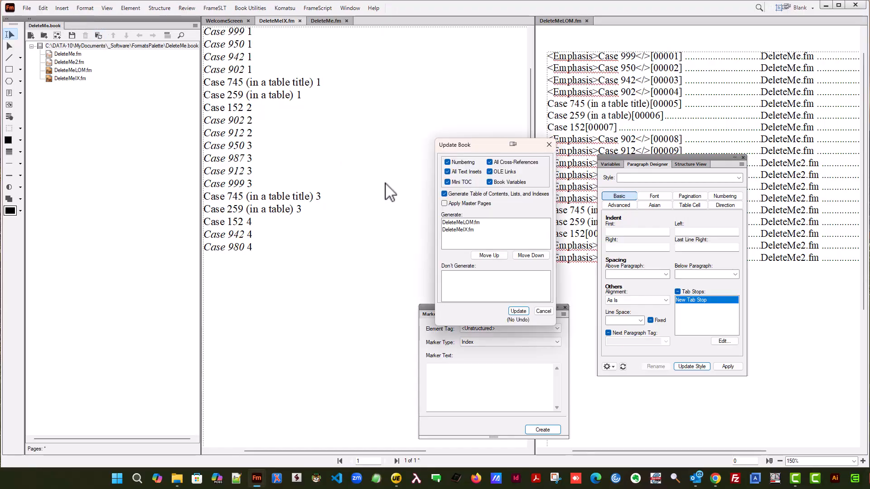
{"action": "left_click", "coordinate": [518, 312]}
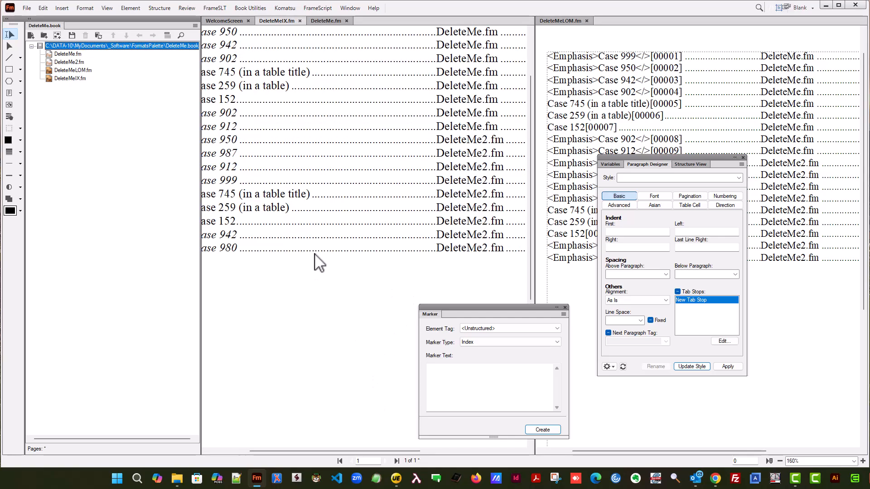
Step: Show the full width of the index and marker list side by side at 100% zoom and close the Paragraph Designer
{"action": "scroll", "coordinate": [314, 254], "scroll_direction": "down", "scroll_amount": 3}
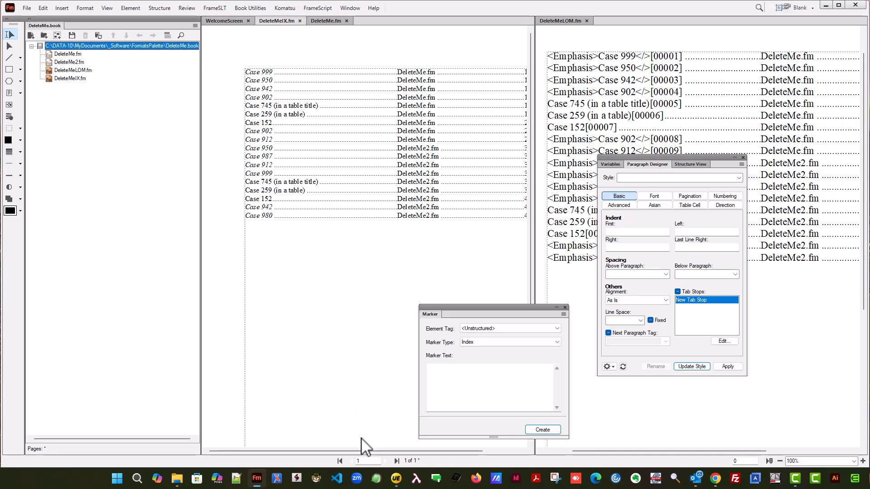
{"action": "left_click_drag", "start_coordinate": [367, 455], "coordinate": [394, 457]}
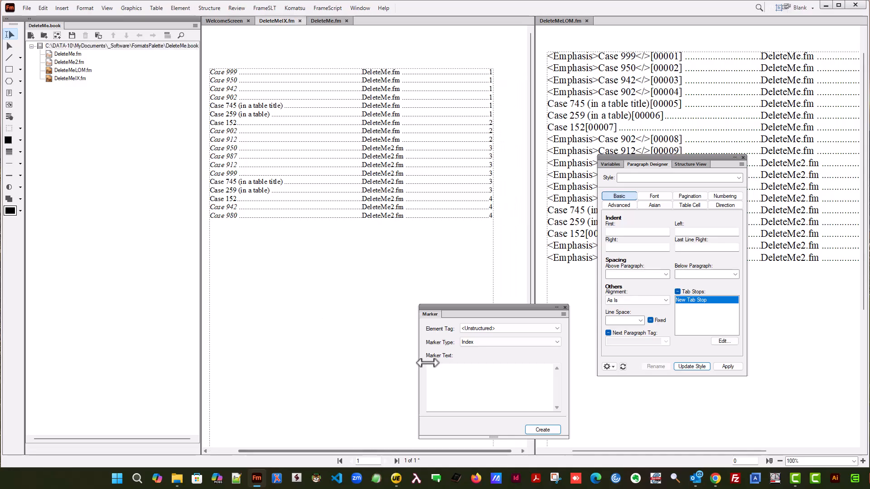
{"action": "left_click", "coordinate": [631, 90]}
{"action": "scroll", "coordinate": [631, 88], "scroll_direction": "up", "scroll_amount": 1}
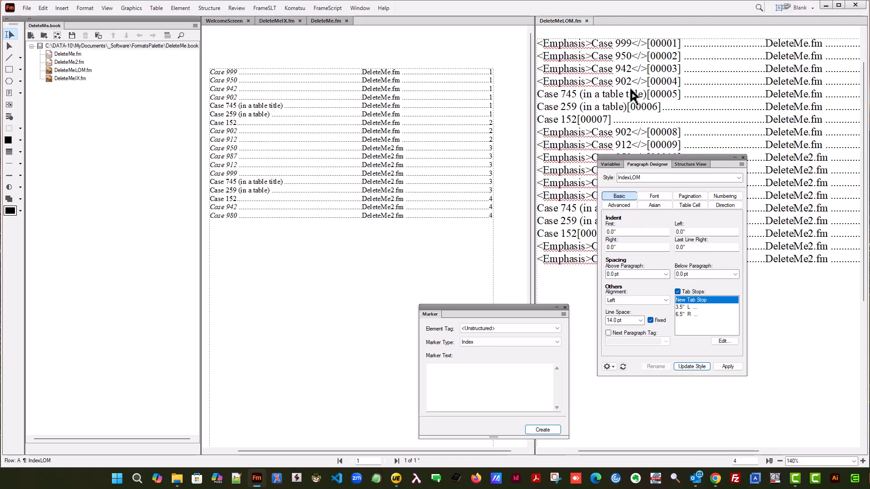
{"action": "scroll", "coordinate": [629, 86], "scroll_direction": "down", "scroll_amount": 1}
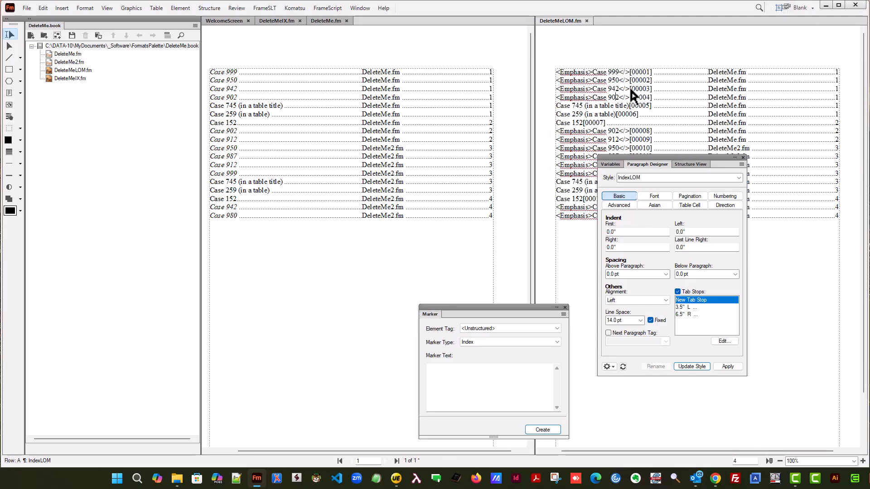
{"action": "left_click", "coordinate": [743, 157]}
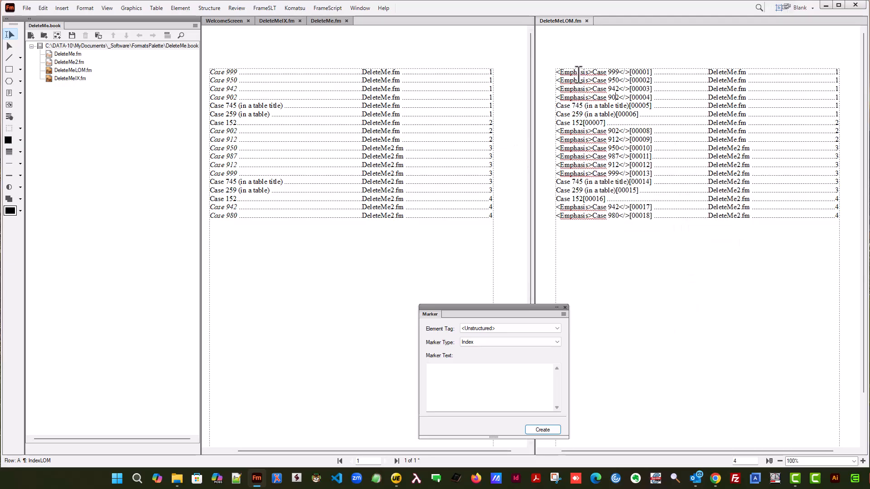
Step: Compare the marker list's Emphasis tags with the index entries, and review the index's file names and page numbers
{"action": "left_click_drag", "start_coordinate": [579, 73], "coordinate": [585, 174]}
{"action": "left_click", "coordinate": [609, 254]}
{"action": "left_click_drag", "start_coordinate": [556, 72], "coordinate": [592, 71]}
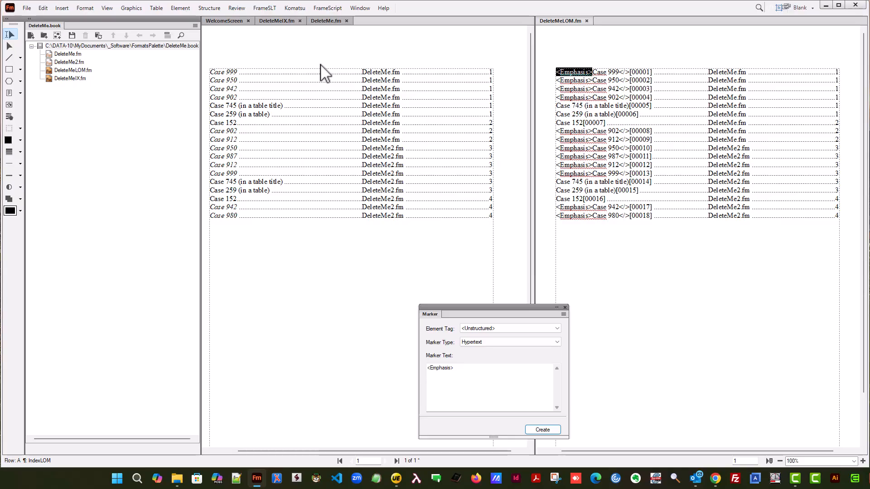
{"action": "left_click", "coordinate": [382, 71]}
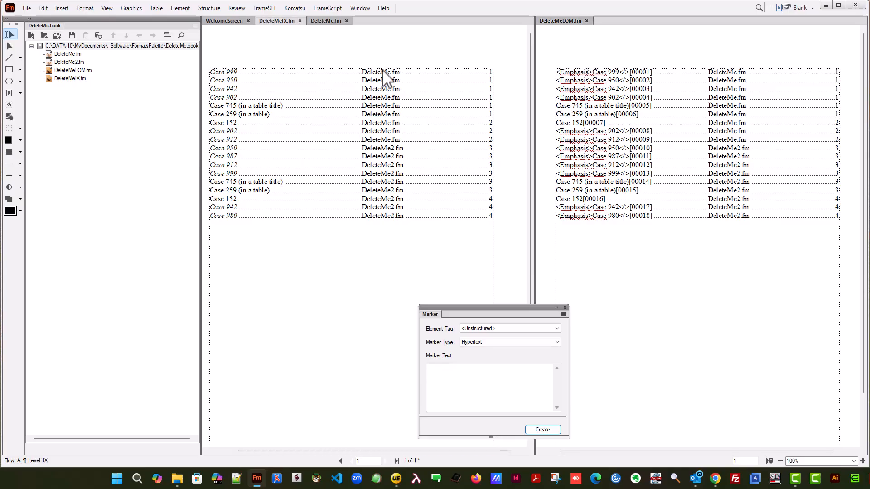
{"action": "mouse_move", "coordinate": [381, 71]}
{"action": "left_mouse_down"}
{"action": "mouse_move", "coordinate": [371, 128]}
{"action": "mouse_move", "coordinate": [376, 141]}
{"action": "mouse_move", "coordinate": [382, 70]}
{"action": "mouse_move", "coordinate": [386, 136]}
{"action": "mouse_move", "coordinate": [379, 139]}
{"action": "left_mouse_up"}
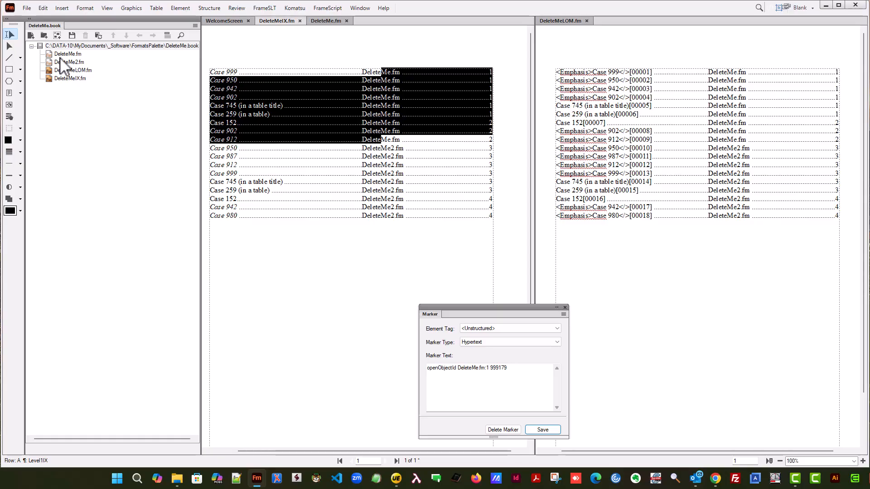
{"action": "left_click_drag", "start_coordinate": [378, 148], "coordinate": [378, 209]}
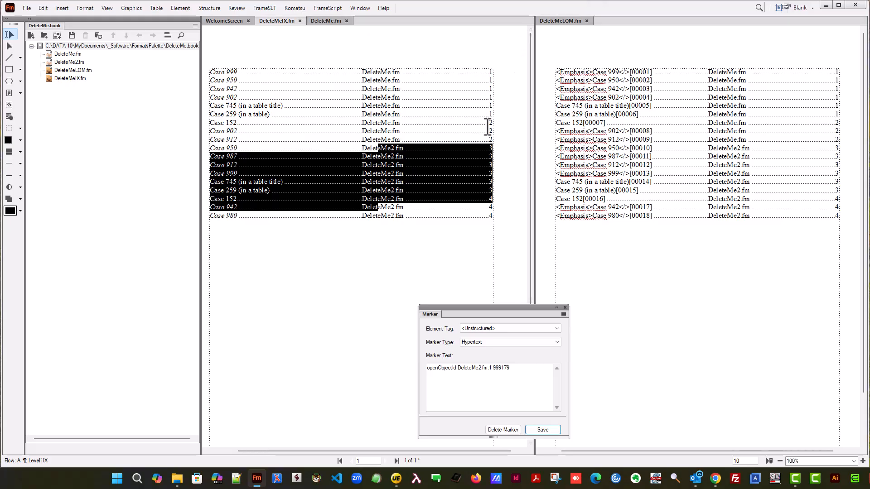
{"action": "left_click", "coordinate": [483, 208]}
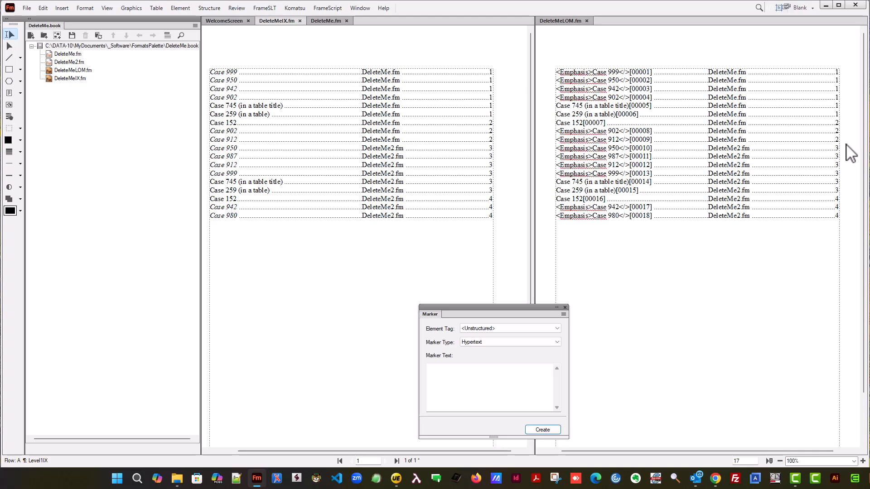